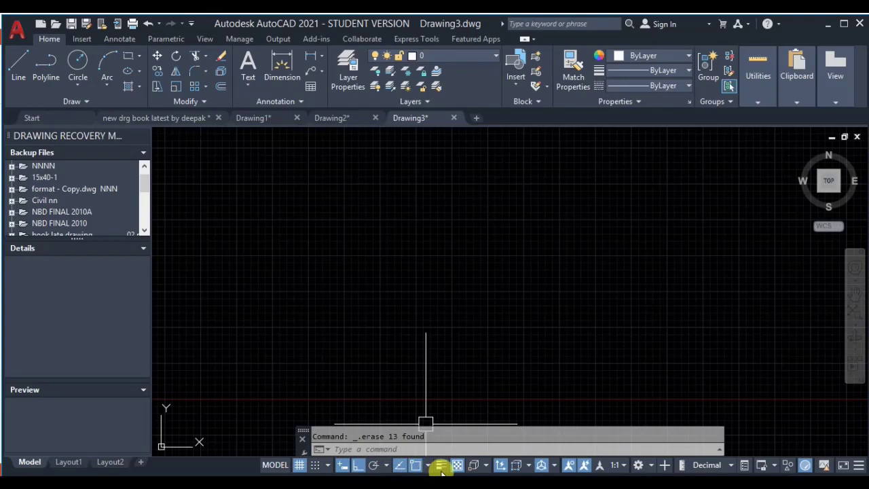
Hide the Ortho Mode and Dynamic Input controls from the status bar and show both again
left_click(859, 466)
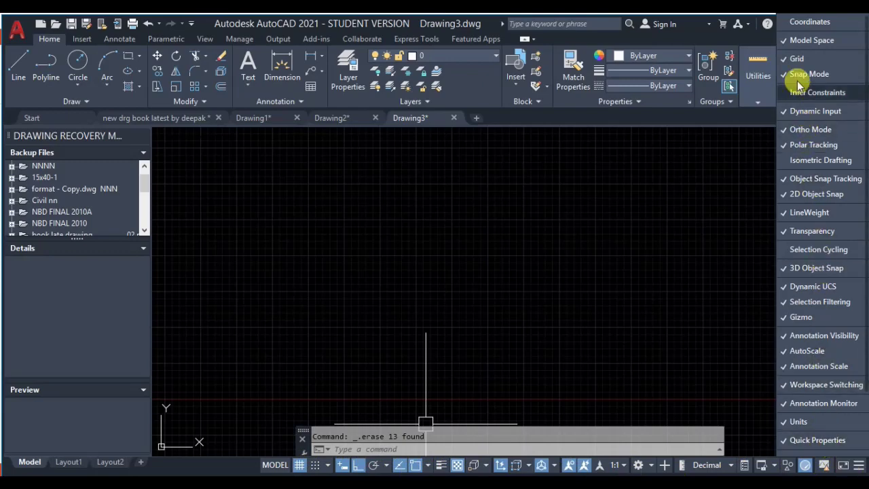
left_click(788, 422)
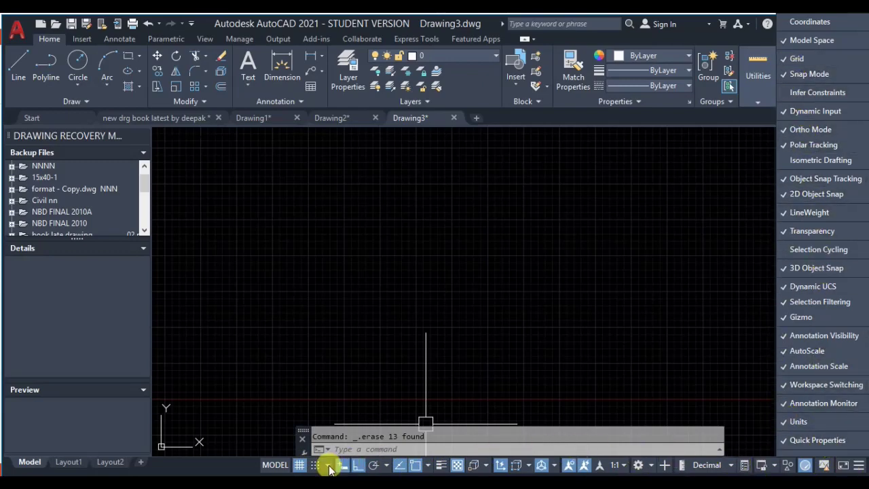
left_click(789, 130)
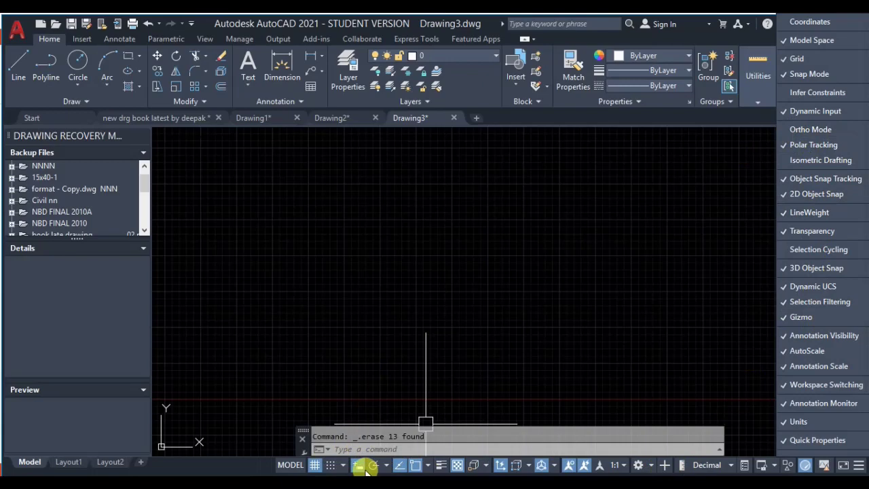
left_click(786, 113)
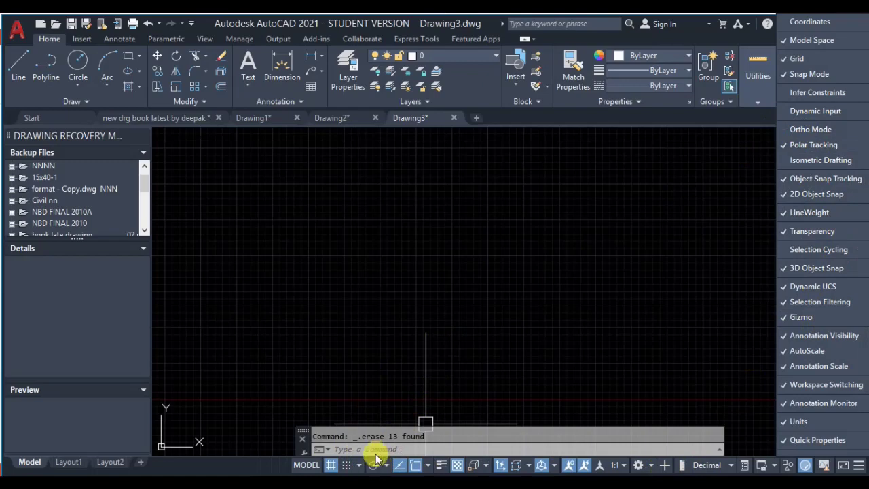
left_click(791, 131)
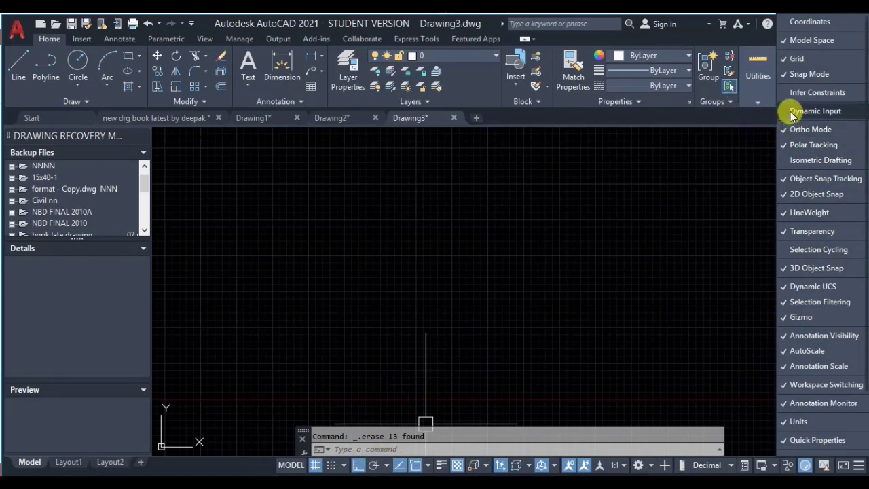
left_click(787, 111)
left_click(601, 303)
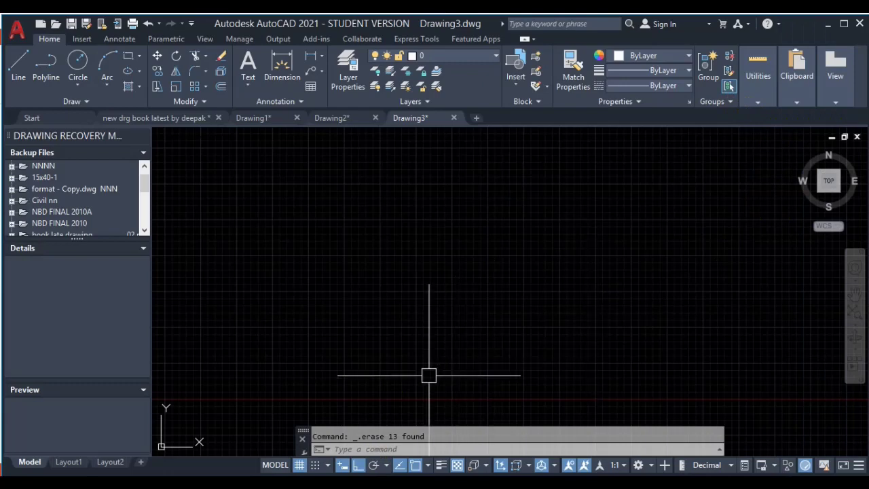
Toggle the drawing grid display off and on several times, ending with the grid on
left_click(299, 465)
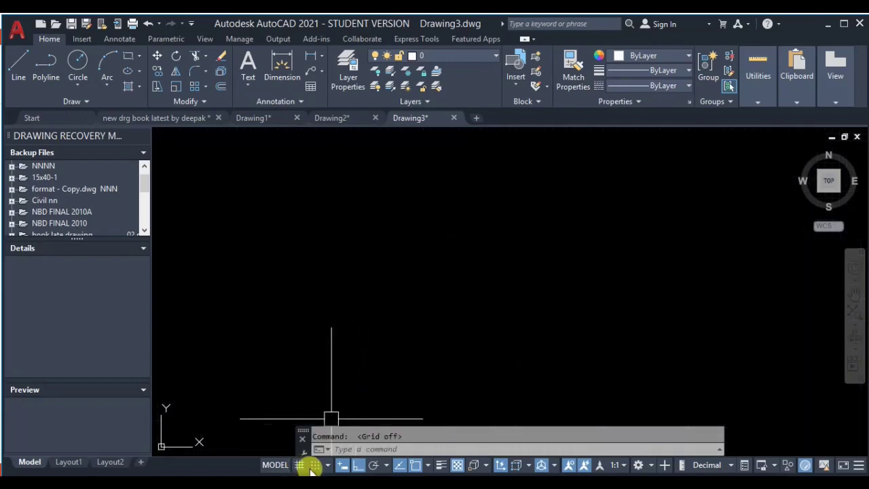
key("F7")
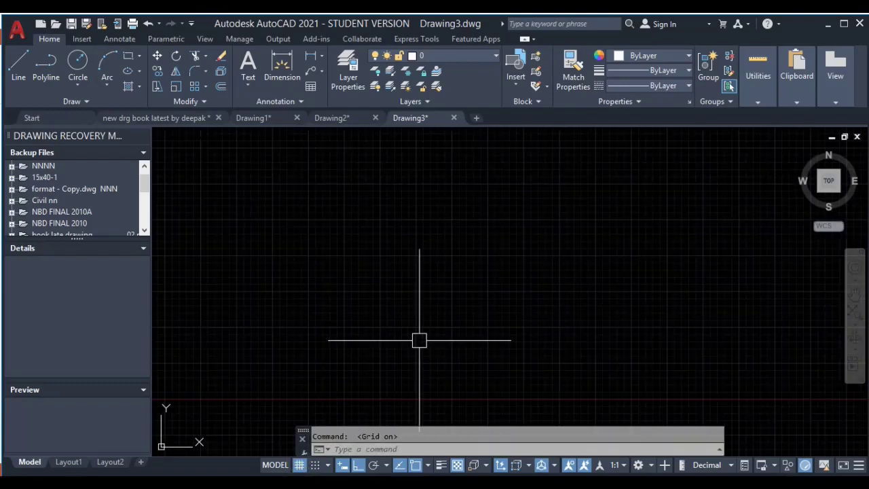
left_click(299, 466)
left_click(299, 466)
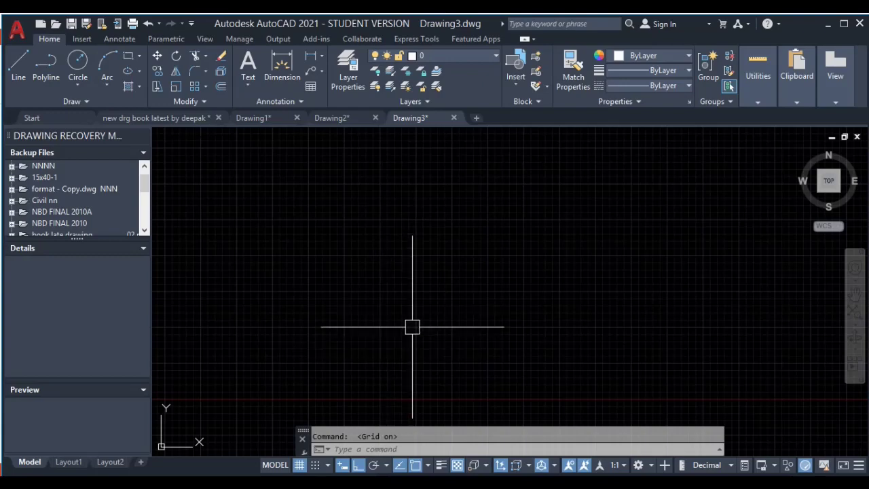
left_click(300, 465)
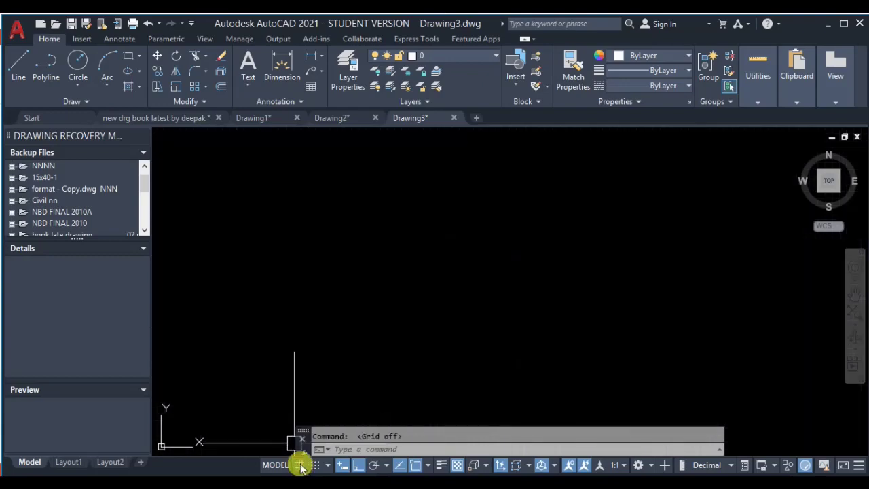
left_click(300, 465)
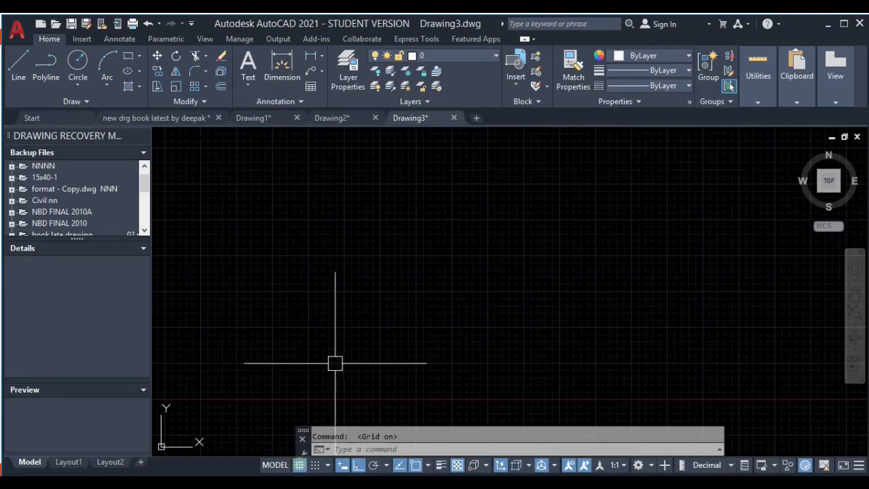
Turn on Snap mode and draw a horizontal line in the middle of the drawing area
left_click(315, 466)
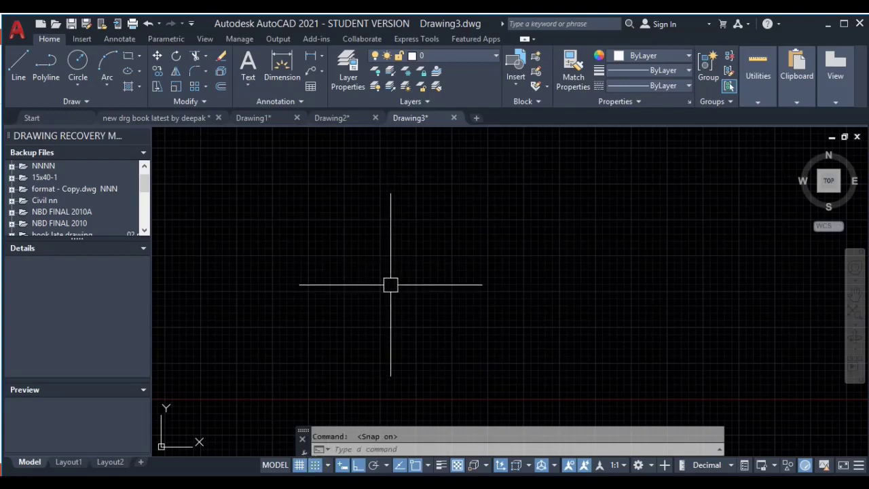
left_click(19, 65)
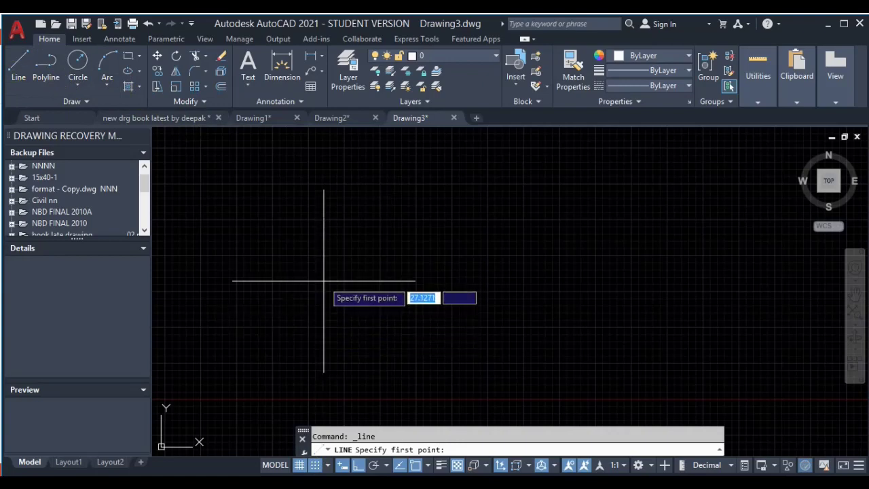
scroll(316, 335, "up", 1)
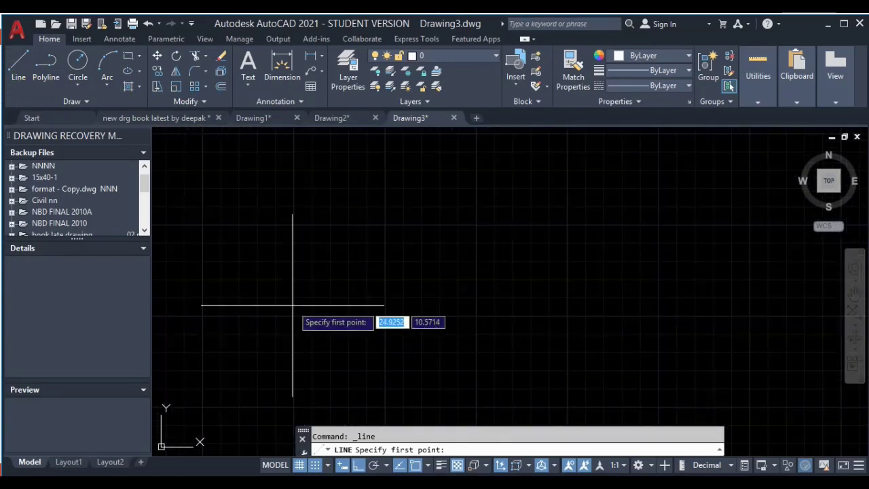
left_click(19, 78)
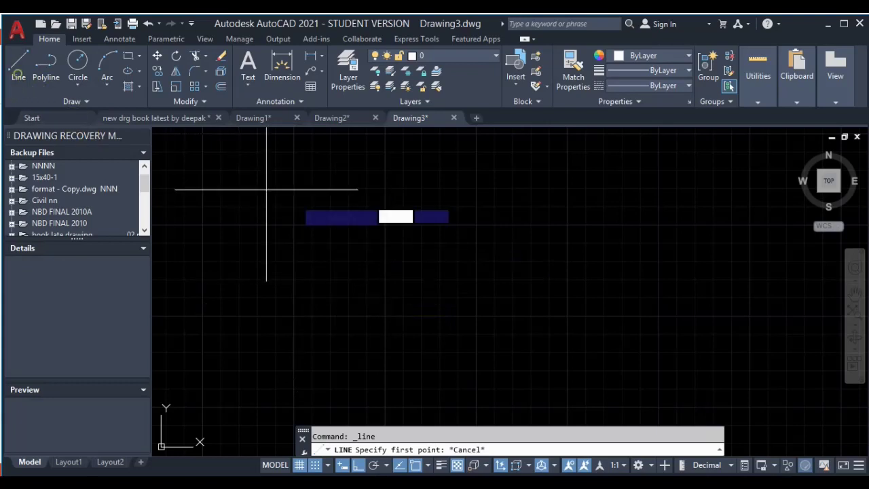
left_click(358, 304)
left_click(567, 216)
Start another line near the existing one and toggle Snap mode, leaving it off
left_click(16, 68)
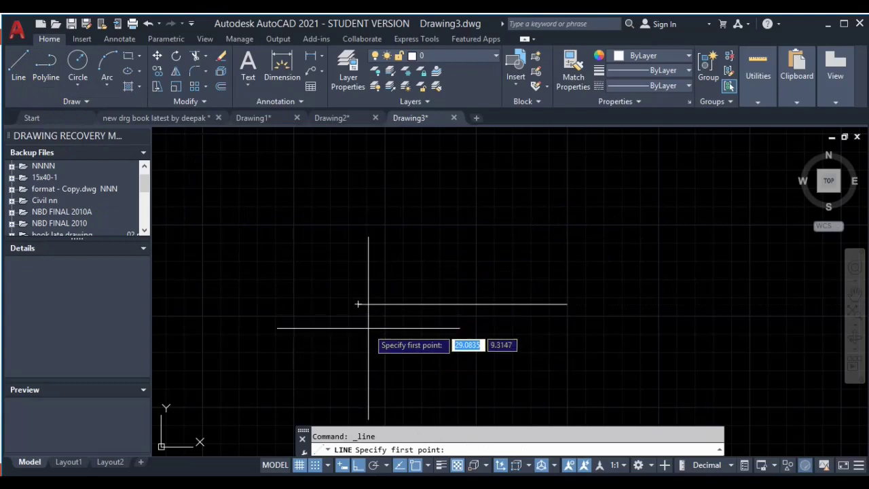
scroll(369, 328, "up", 5)
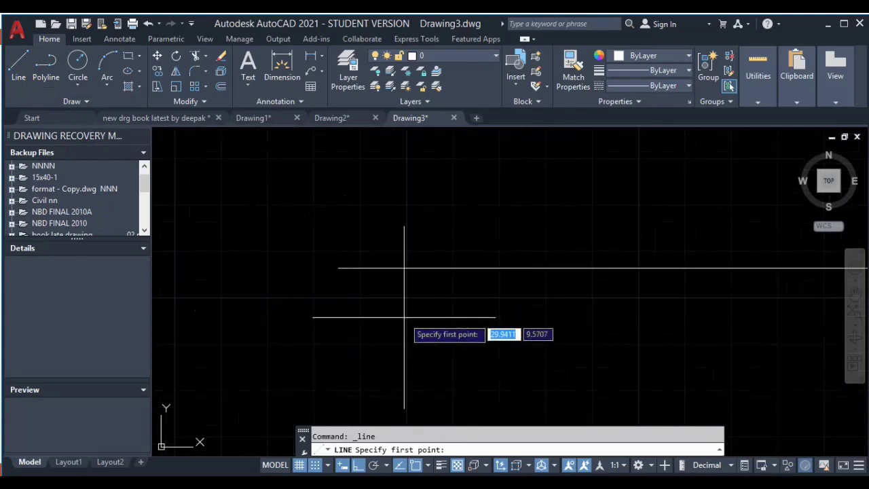
left_click(315, 465)
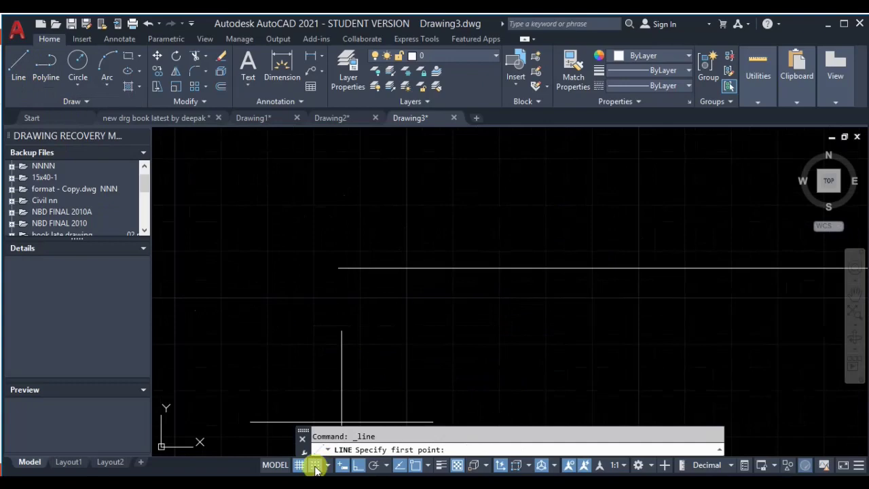
left_click(315, 465)
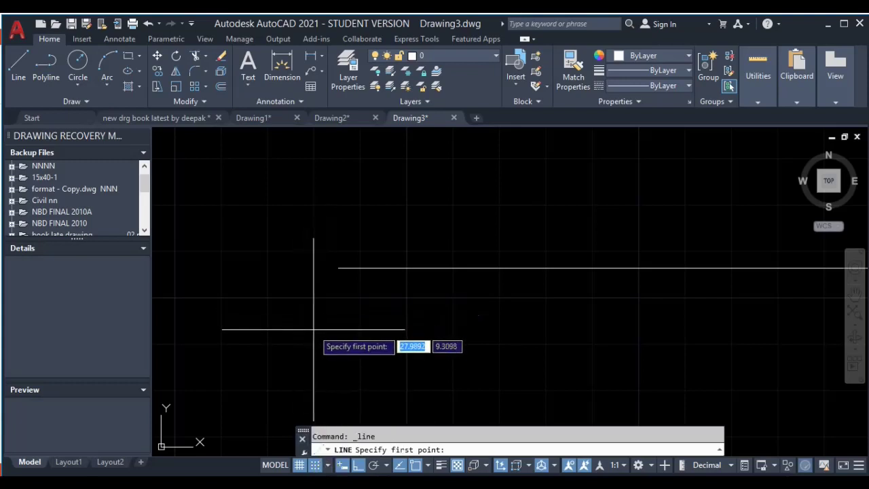
left_click(316, 465)
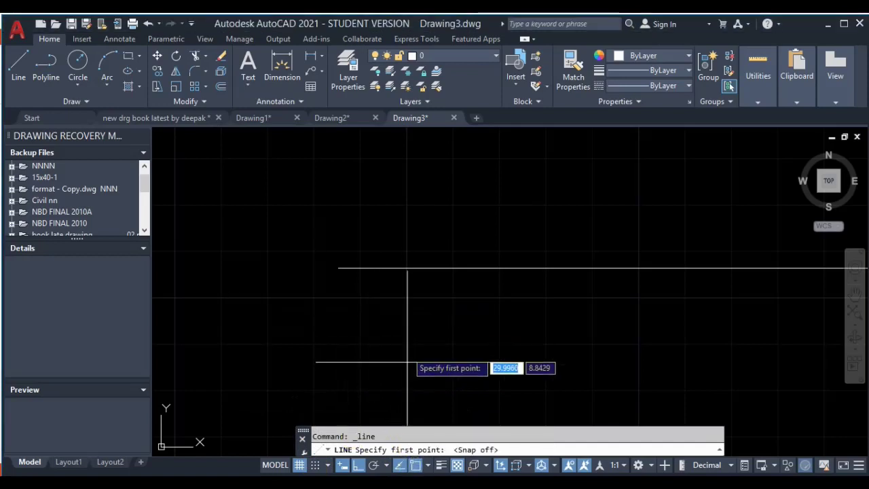
Turn off Object Snap and draw a horizontal line about 5.35 units long above the existing line
left_click(417, 464)
left_click(18, 65)
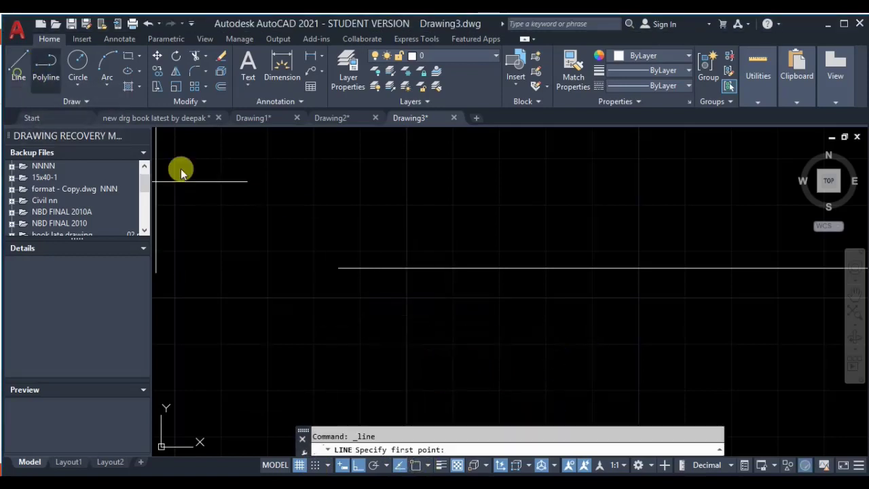
left_click(539, 206)
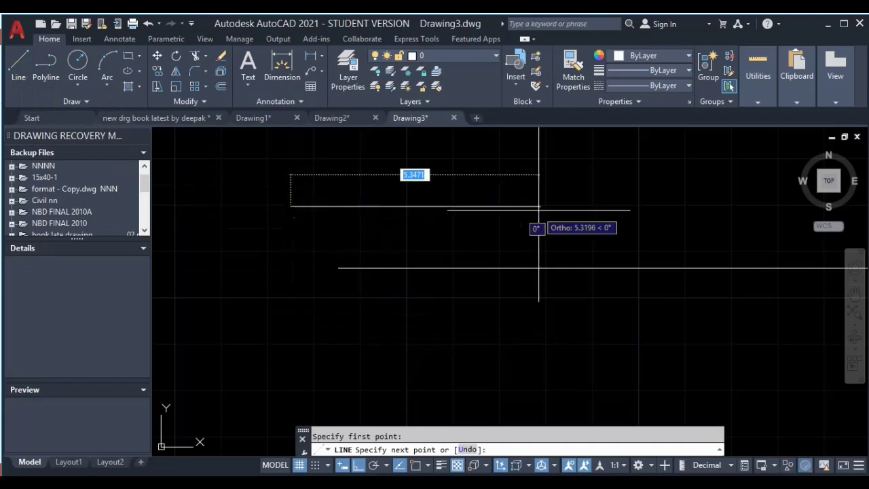
left_click(17, 64)
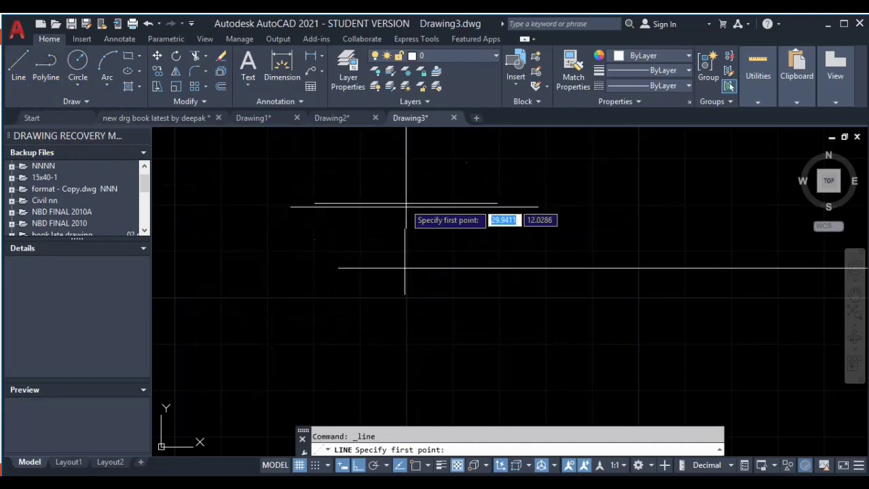
Draw a circle below and to the left of the two horizontal lines
left_click(76, 68)
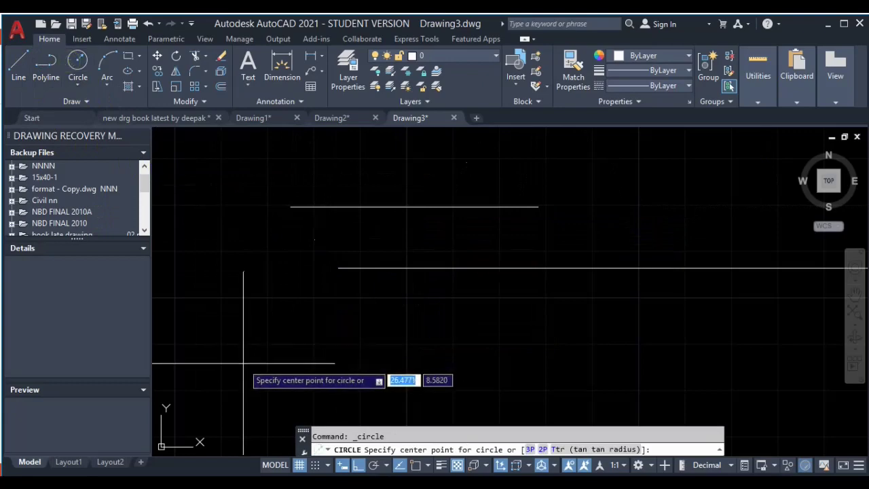
left_click(243, 363)
left_click(250, 314)
left_click(20, 64)
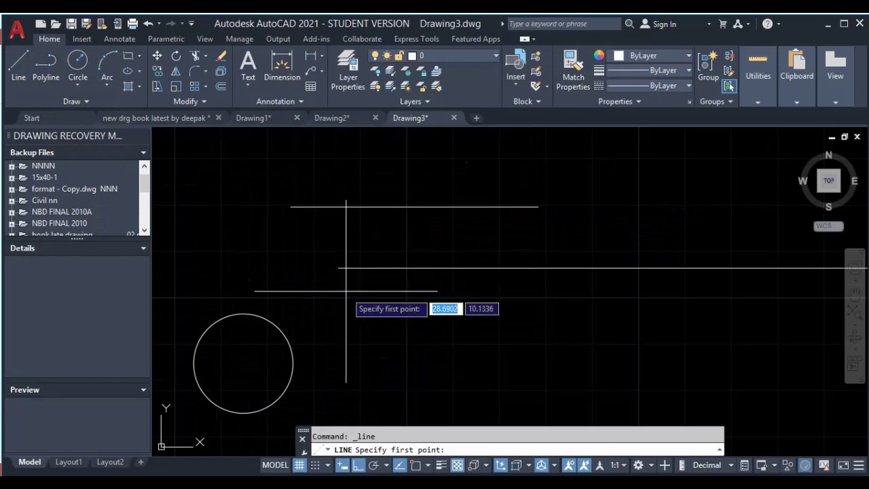
key("Escape")
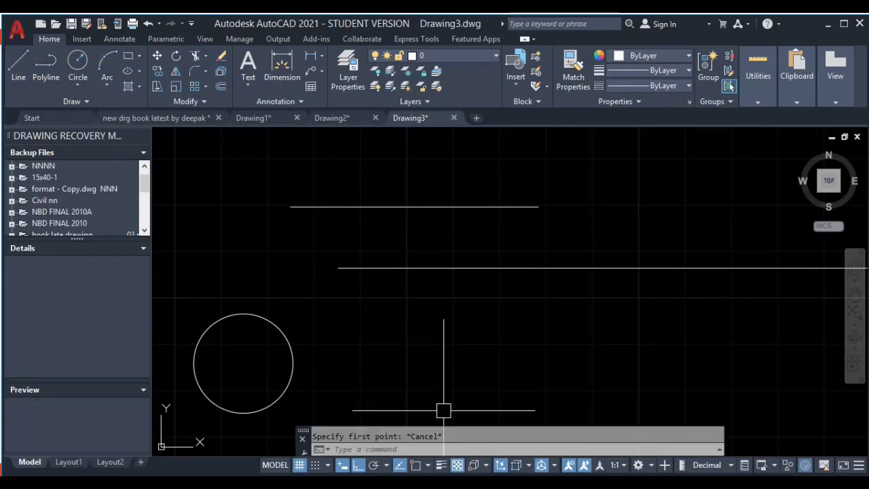
Turn on Object Snap and examine the snap points on the lines and circle with the Line command
left_click(417, 466)
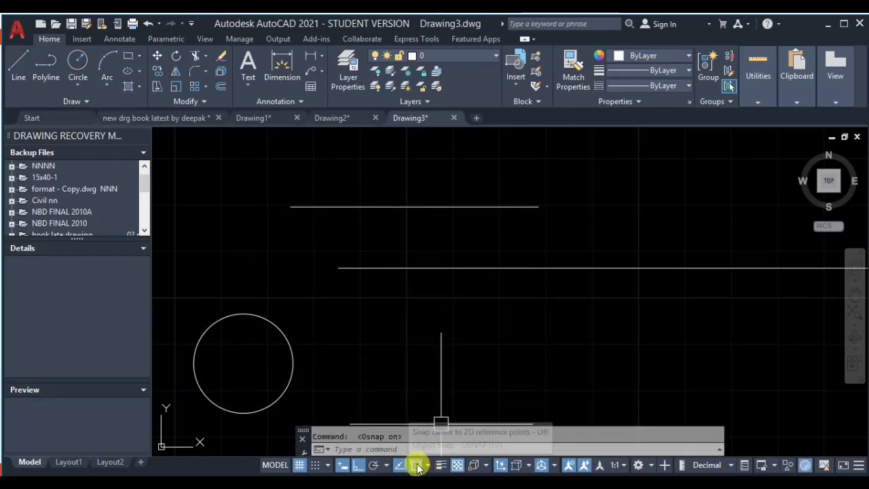
left_click(14, 63)
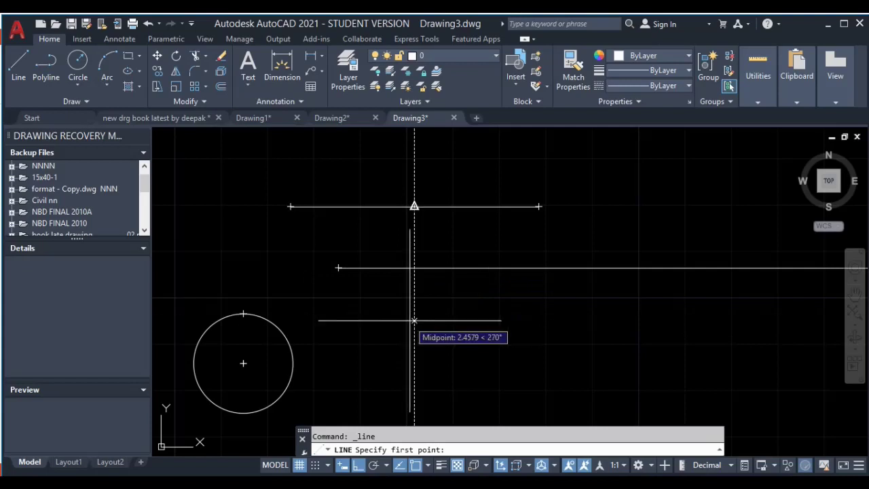
key("Escape")
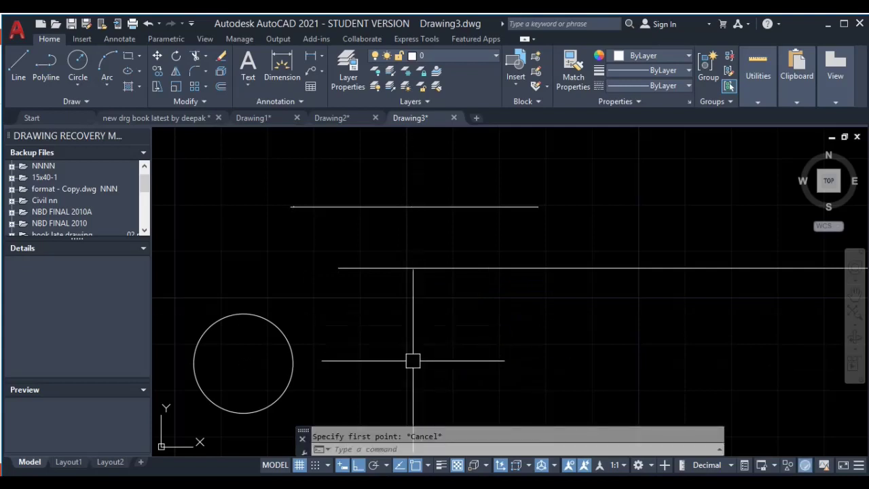
Examine the available object snap modes in the Object Snap settings and close them
right_click(418, 466)
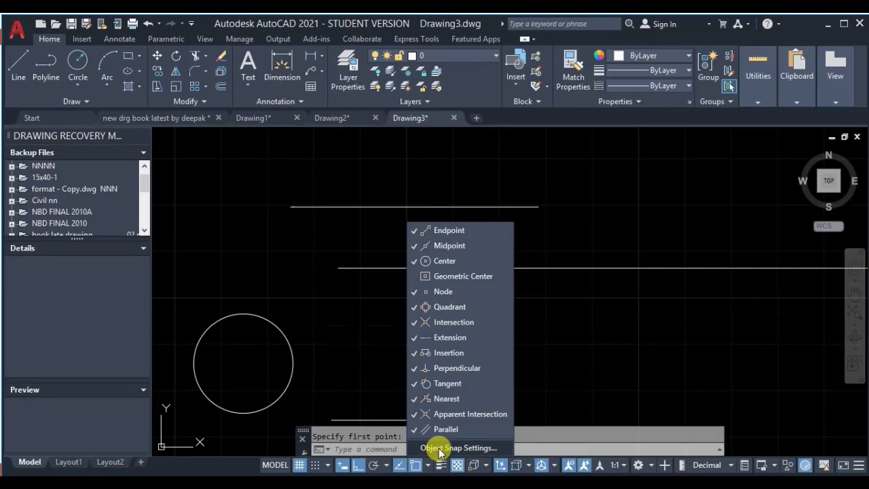
left_click(440, 449)
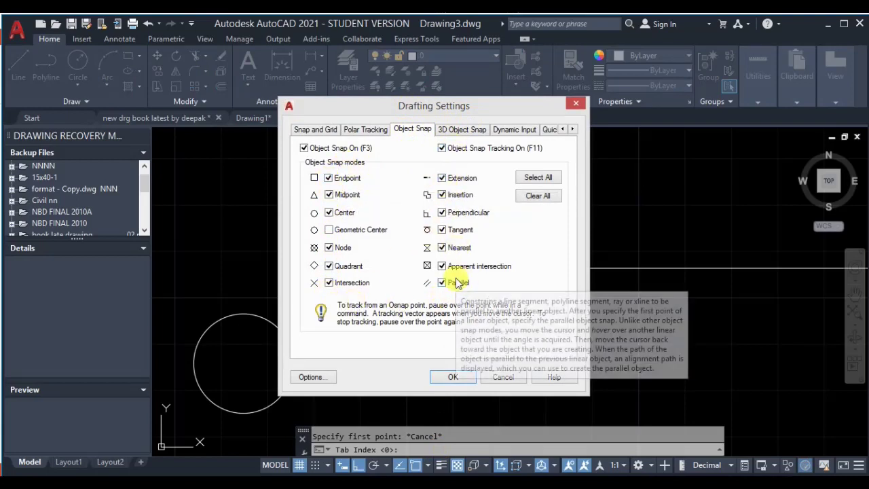
left_click(486, 376)
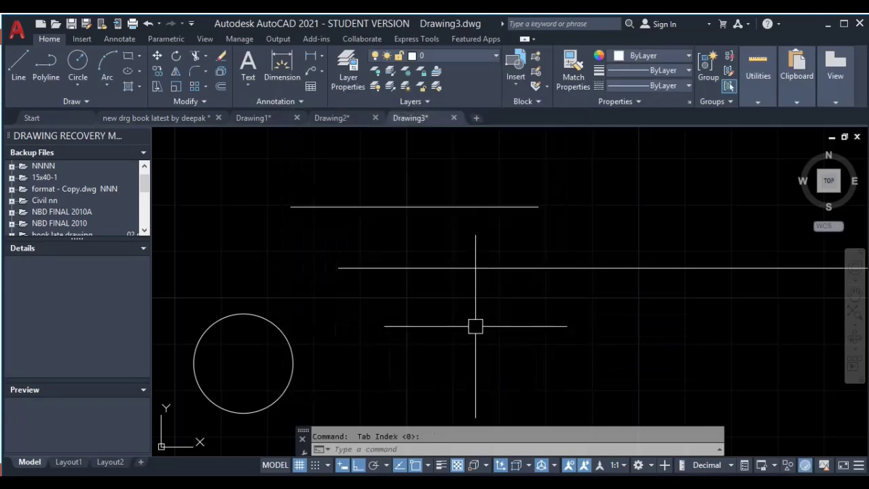
Turn off the Endpoint object snap mode and examine the remaining snap points on the upper line and circle with the Line command
type("OS")
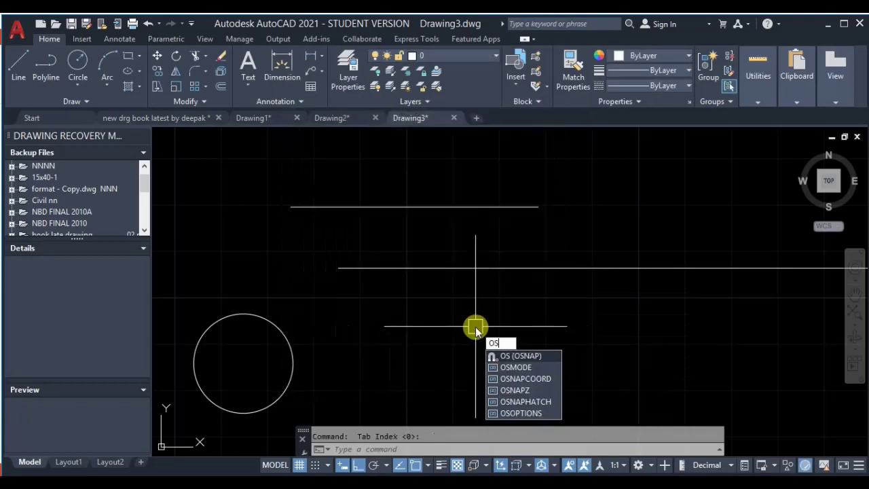
key("Return")
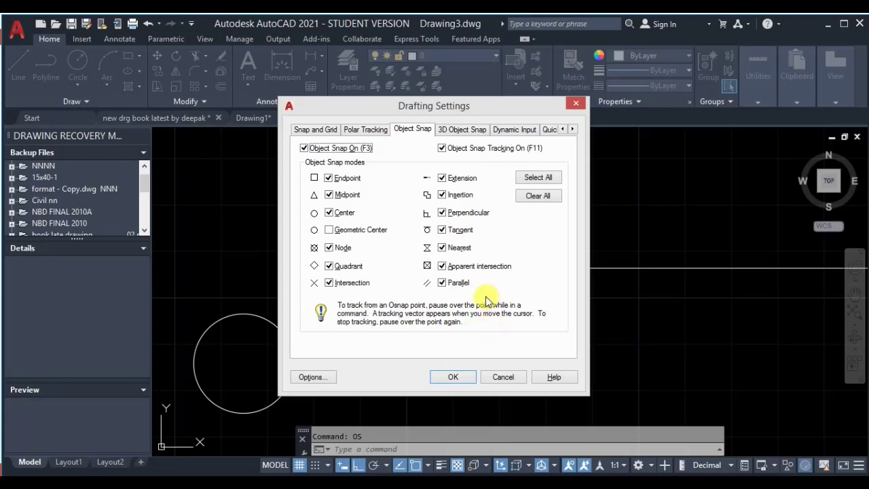
left_click(330, 196)
left_click(329, 178)
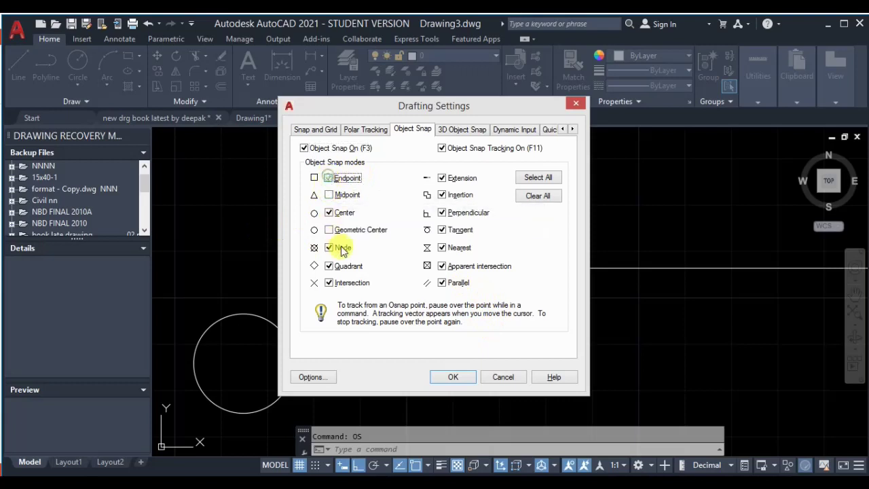
left_click(329, 195)
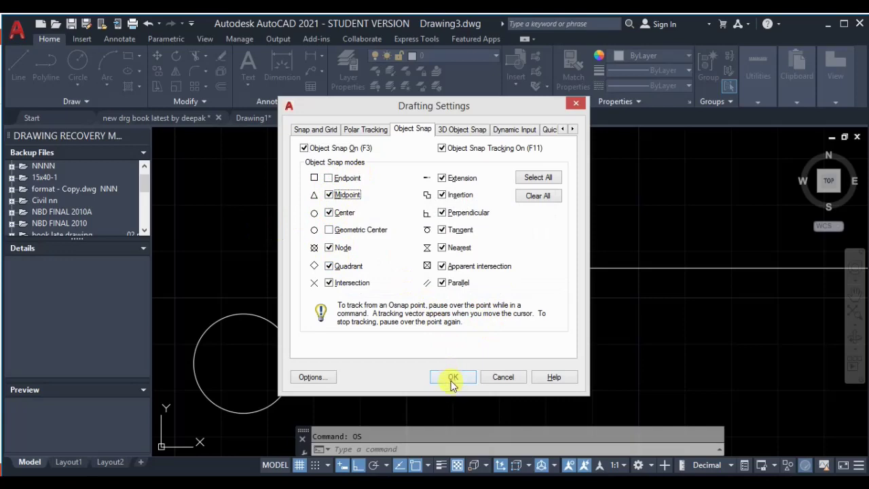
left_click(453, 377)
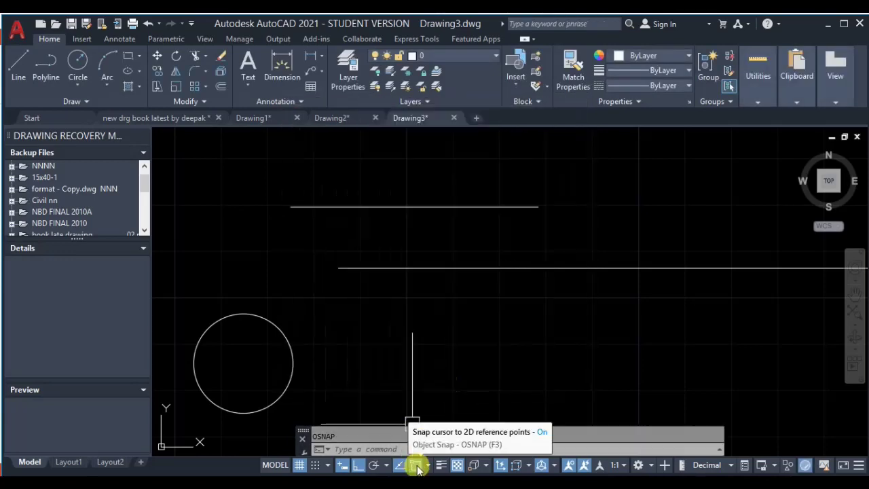
left_click(22, 76)
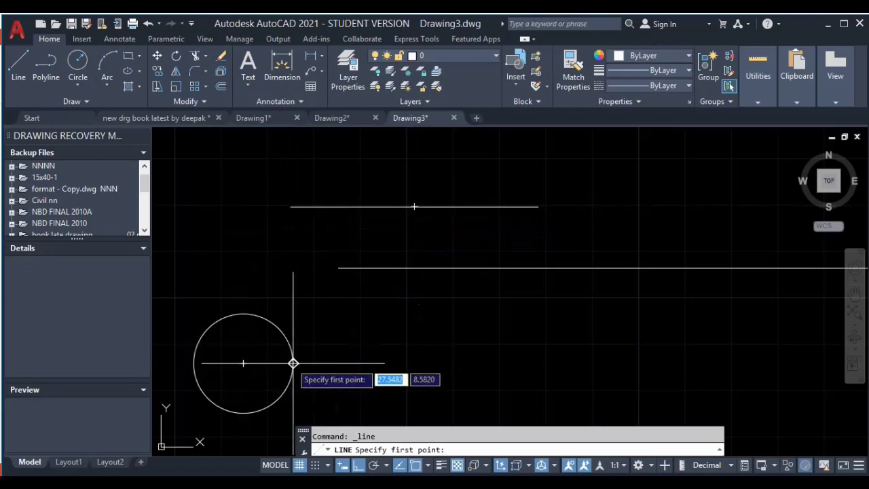
key("Escape")
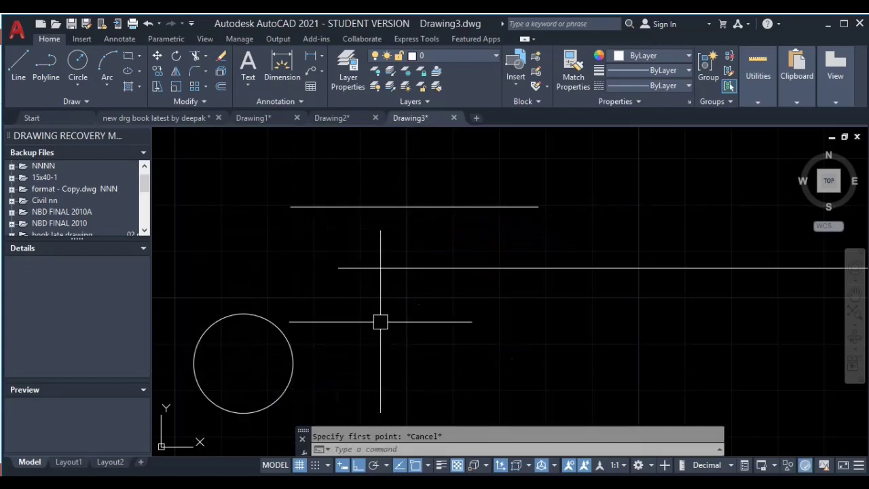
Turn off the Quadrant object snap mode and examine the circle's remaining snap points with the Line command
type("OS")
key("Return")
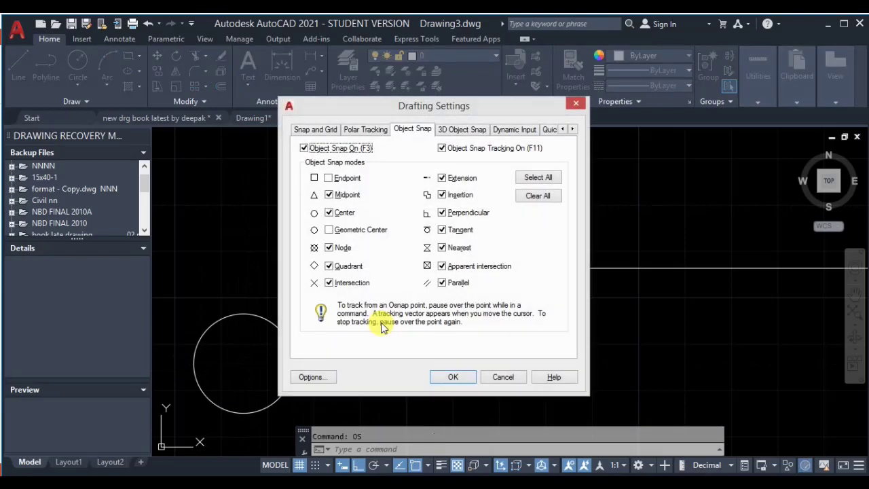
left_click(329, 266)
left_click(461, 378)
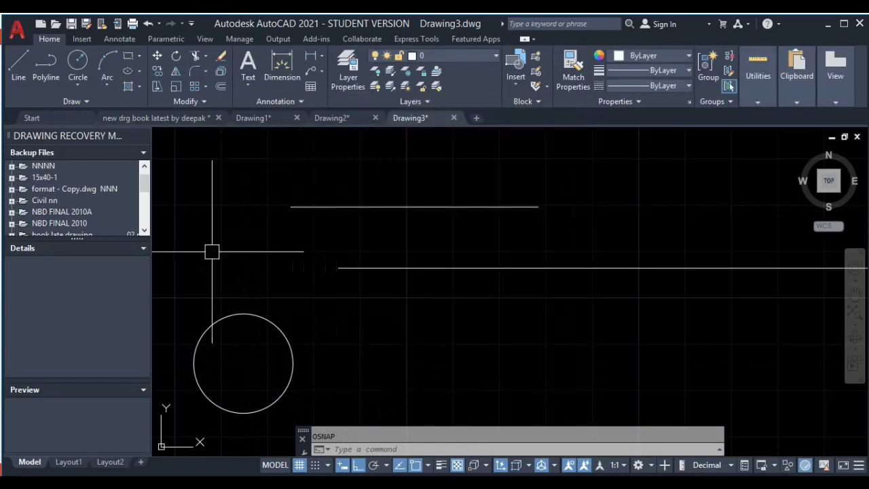
left_click(26, 68)
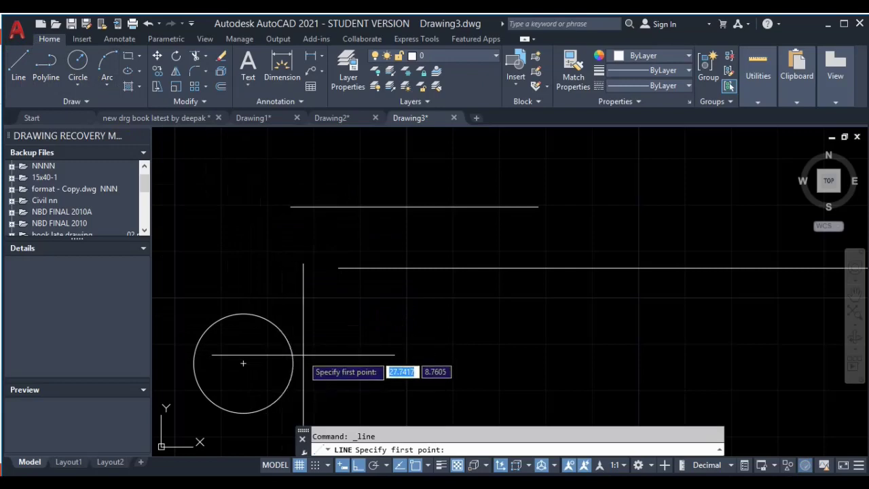
key("Escape")
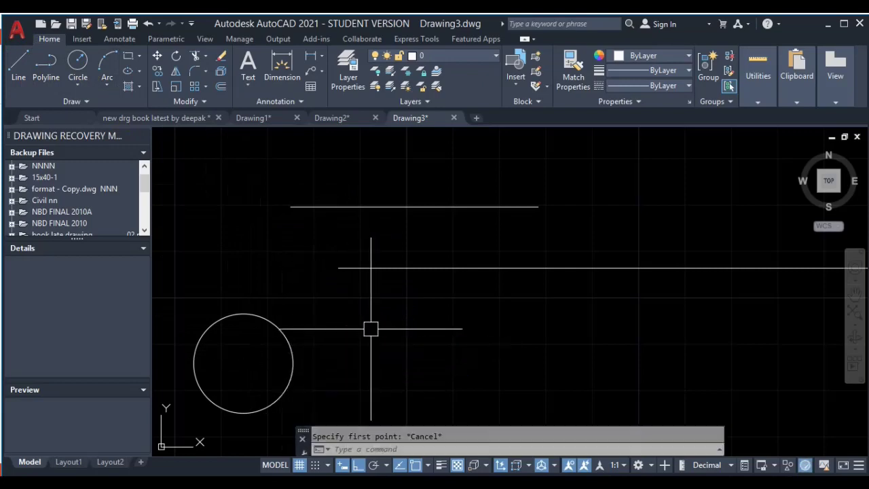
Enable all object snap modes, including Geometric Center, and apply the Object Snap settings
type("OS")
key("Return")
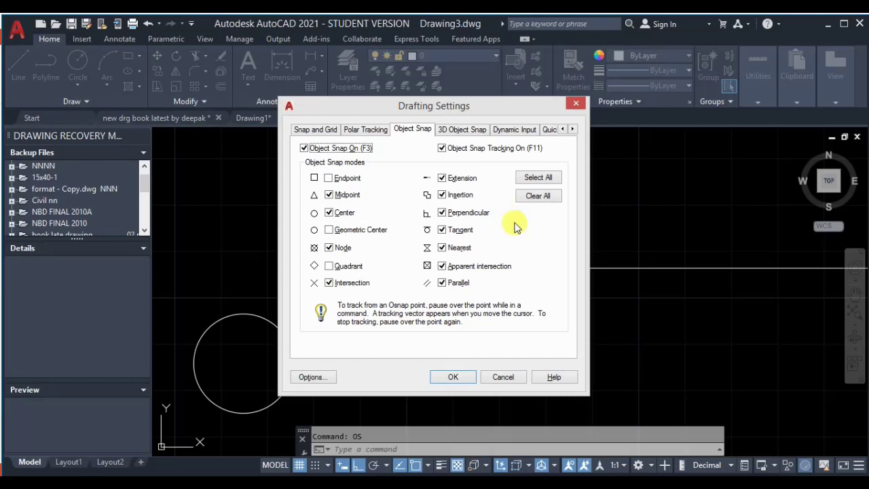
left_click(535, 179)
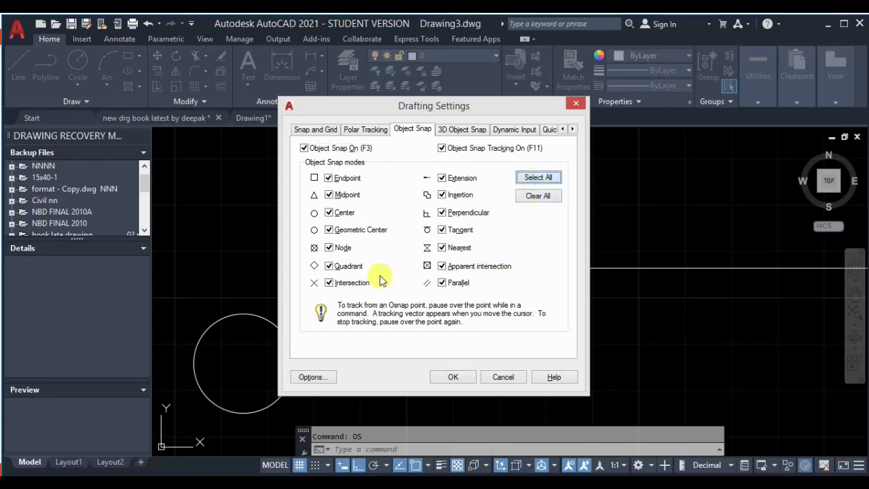
left_click(330, 230)
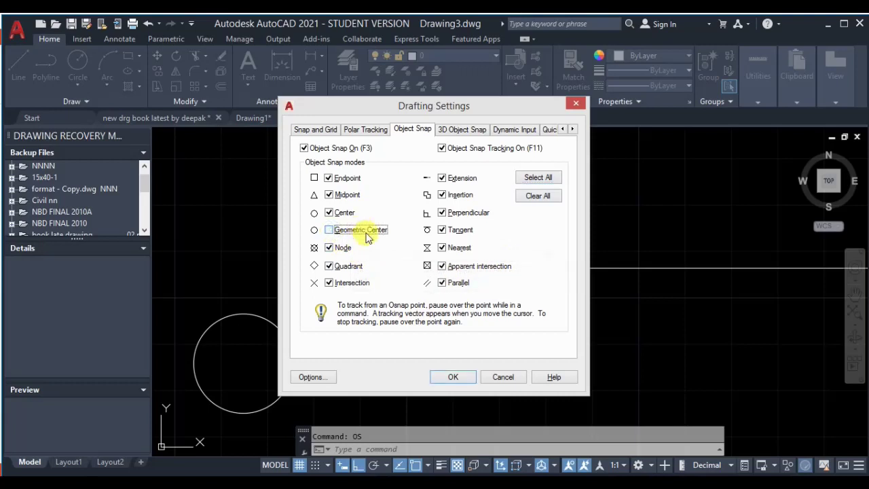
left_click(353, 230)
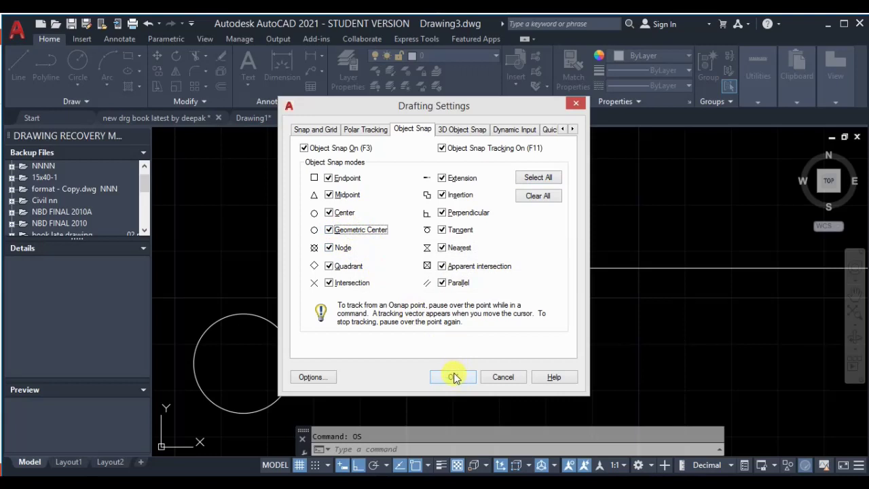
left_click(454, 378)
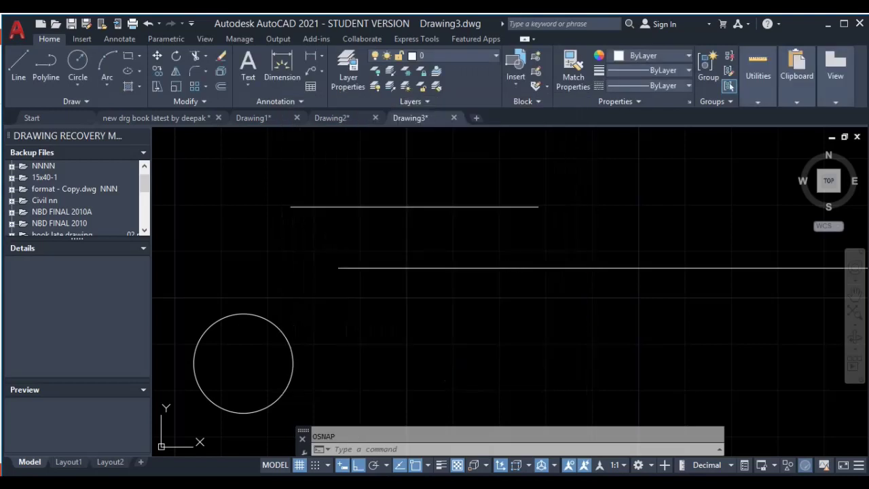
Draw a wide rectangle above the two horizontal lines
scroll(169, 369, "down", 2)
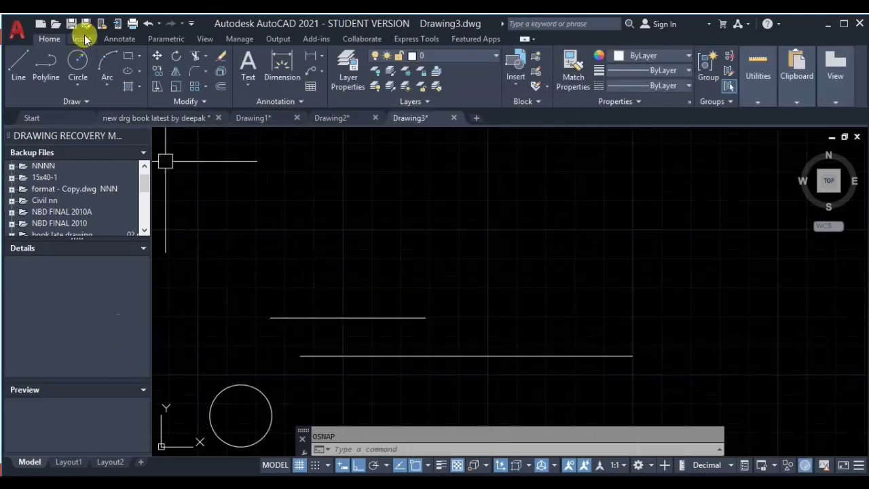
left_click(128, 55)
left_click(331, 192)
left_click(529, 269)
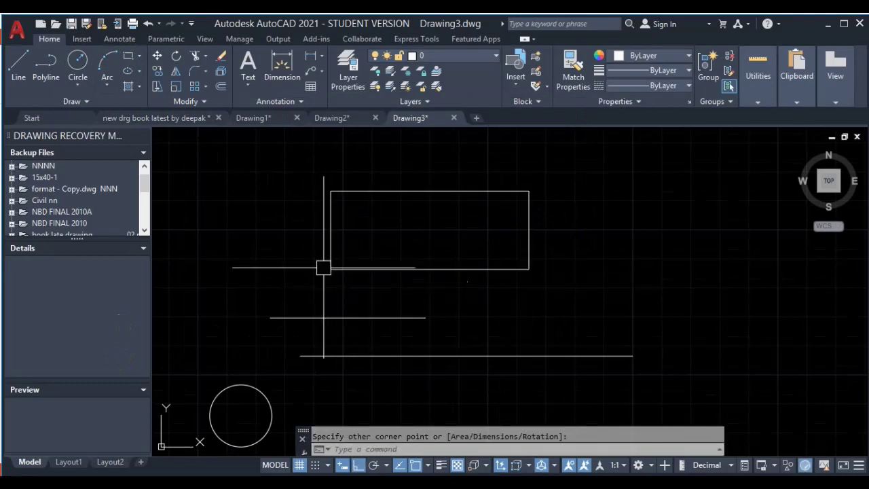
Draw a circle centred on the rectangle's geometric center, then erase the circle
left_click(78, 61)
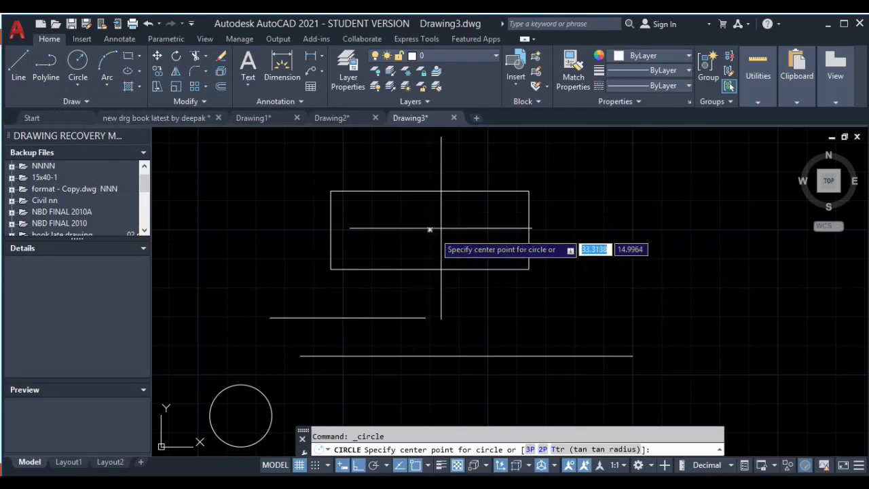
key("Escape")
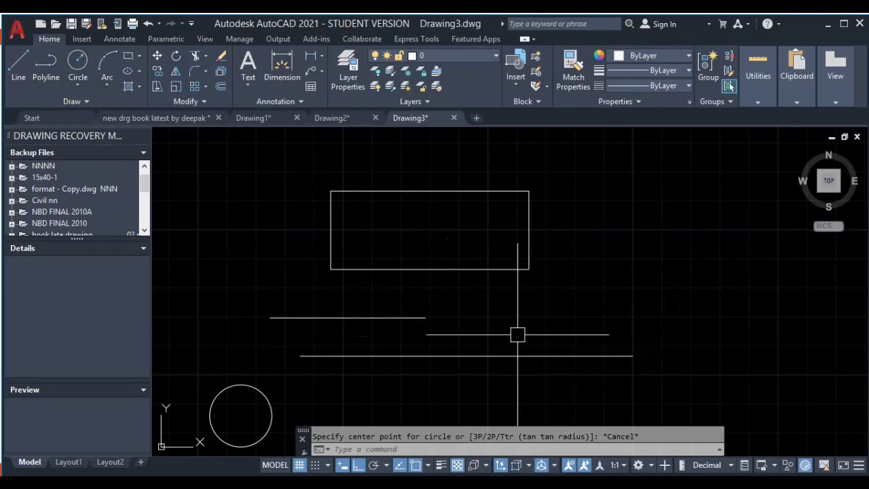
left_click(78, 65)
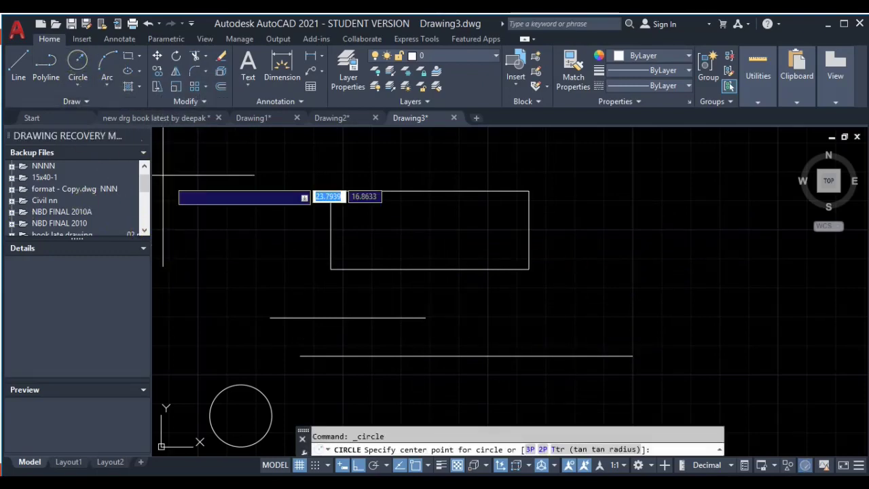
left_click(429, 231)
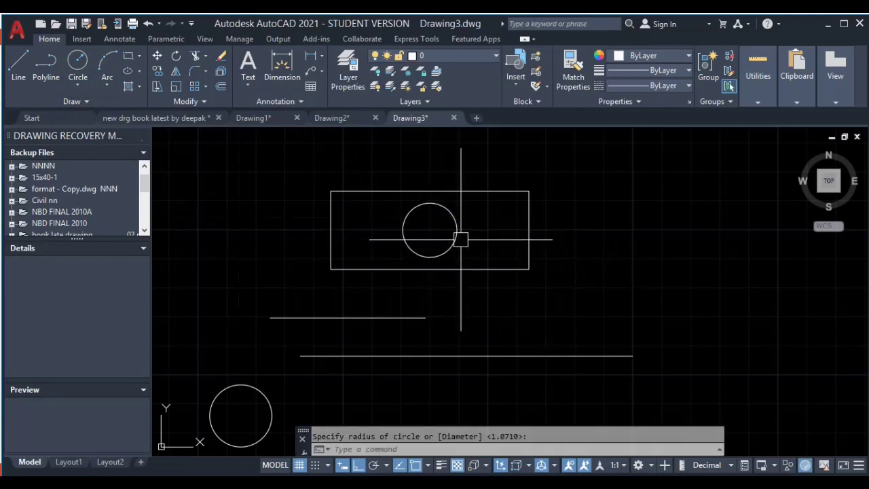
left_click(458, 232)
key("Delete")
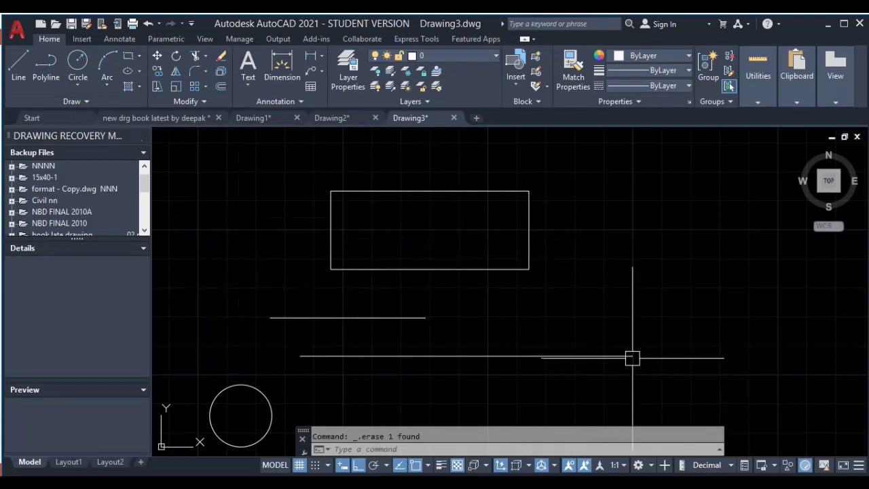
Draw a nearly square rectangle to the right of the first one and examine its geometric center with the Circle command
left_click(127, 58)
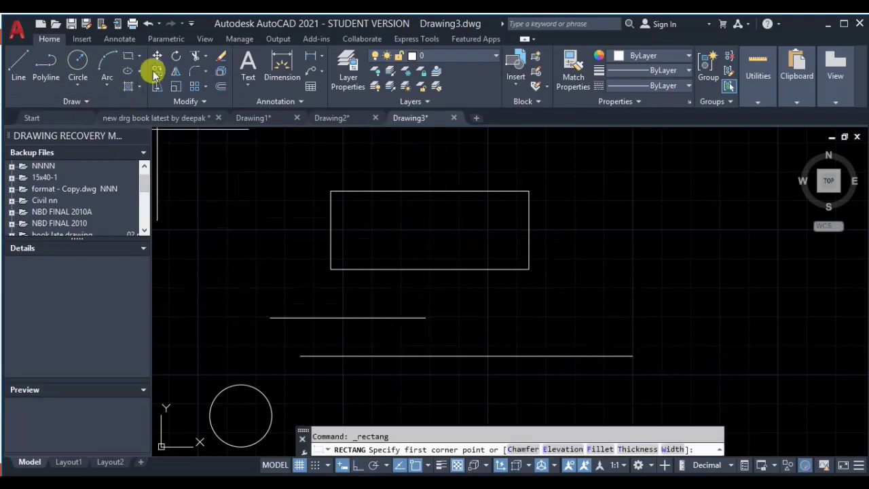
left_click(740, 331)
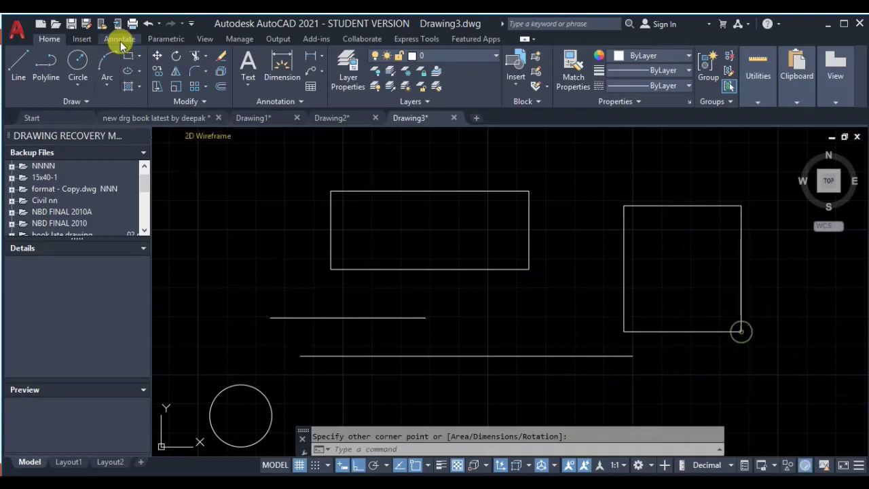
left_click(78, 61)
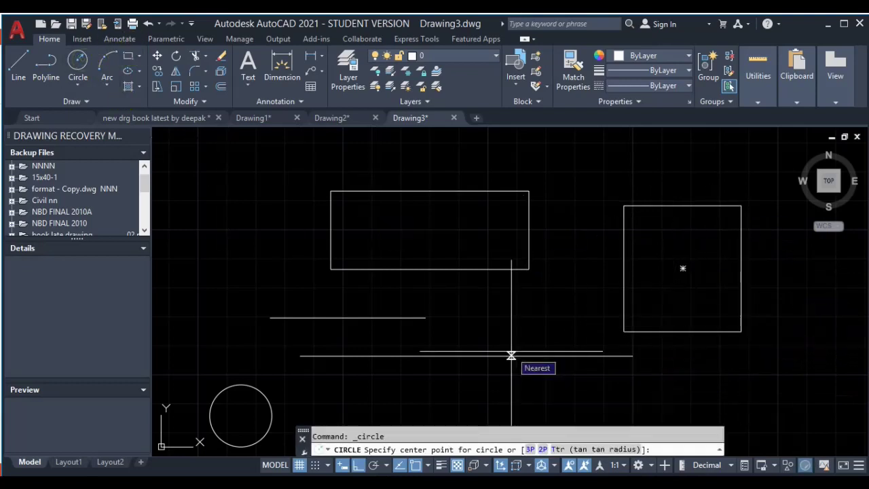
key("Escape")
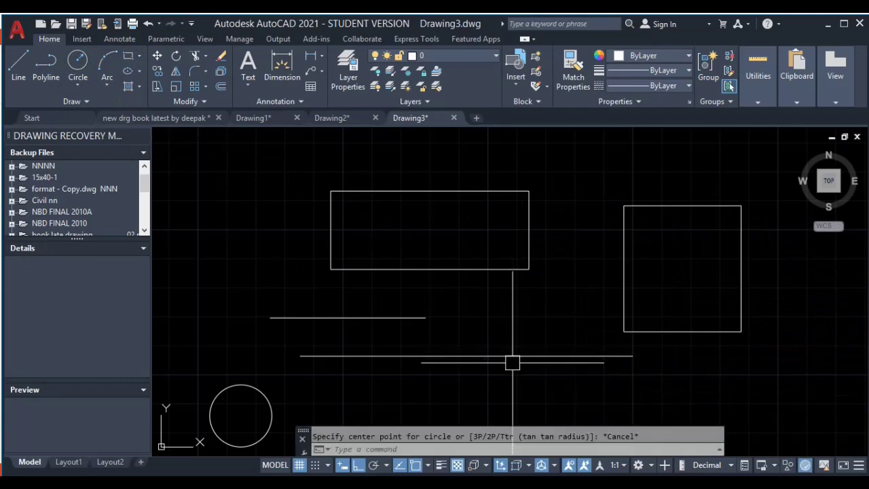
Turn off the Geometric Center object snap mode and apply the Object Snap settings
type("os")
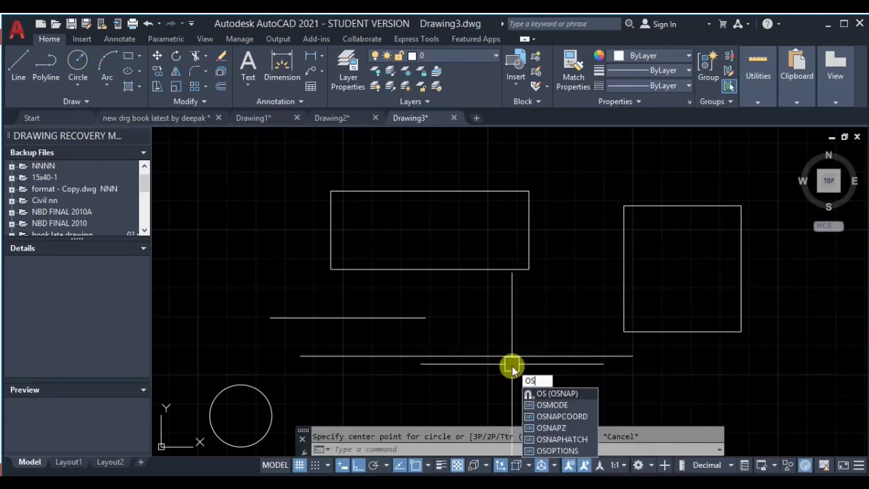
key("Return")
left_click(364, 230)
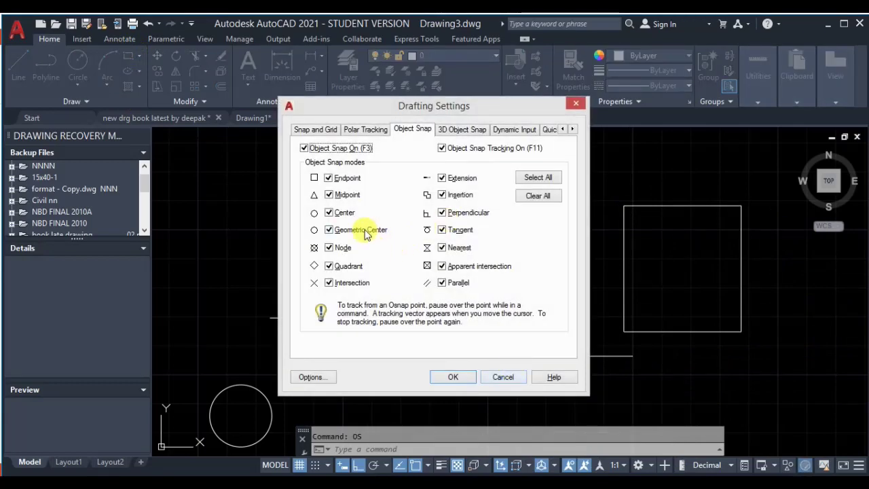
left_click(455, 377)
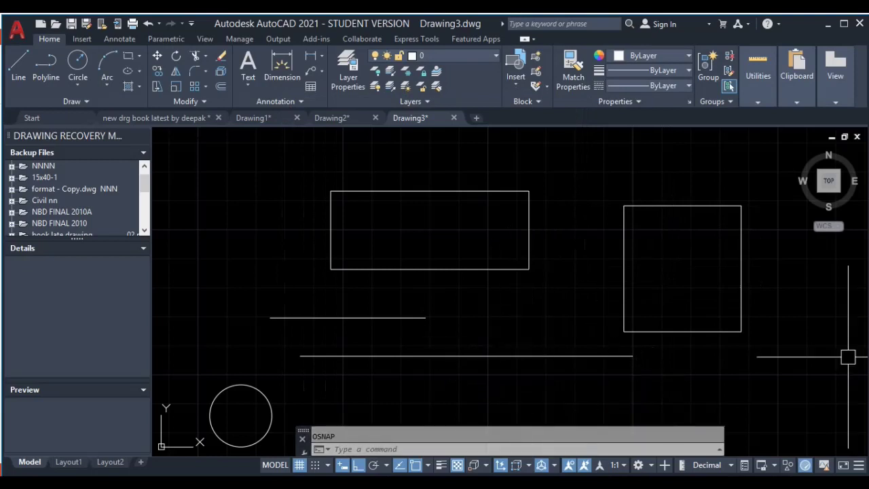
Toggle Object Snap off and back on while comparing the snapping behaviour with the Line command
left_click(415, 465)
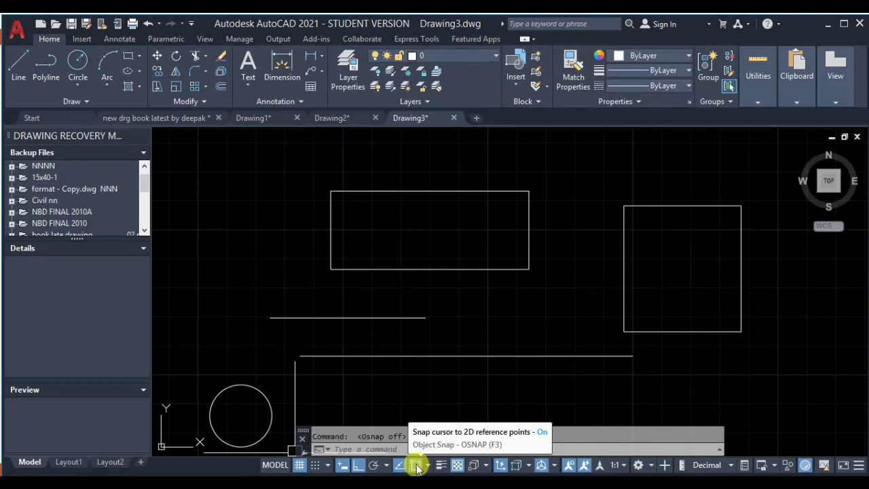
left_click(14, 63)
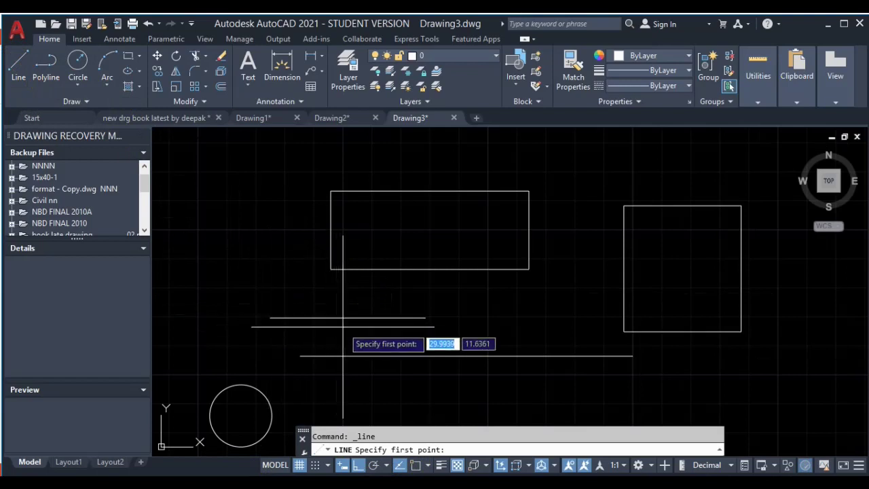
left_click(417, 466)
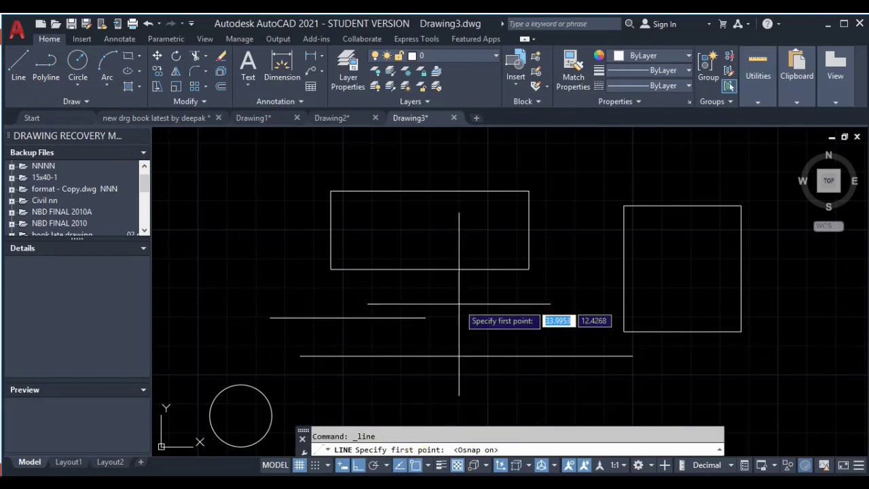
key("Escape")
Review the enabled modes in the Object Snap settings, including the Geometric Center description, and close them
type("os")
key("Return")
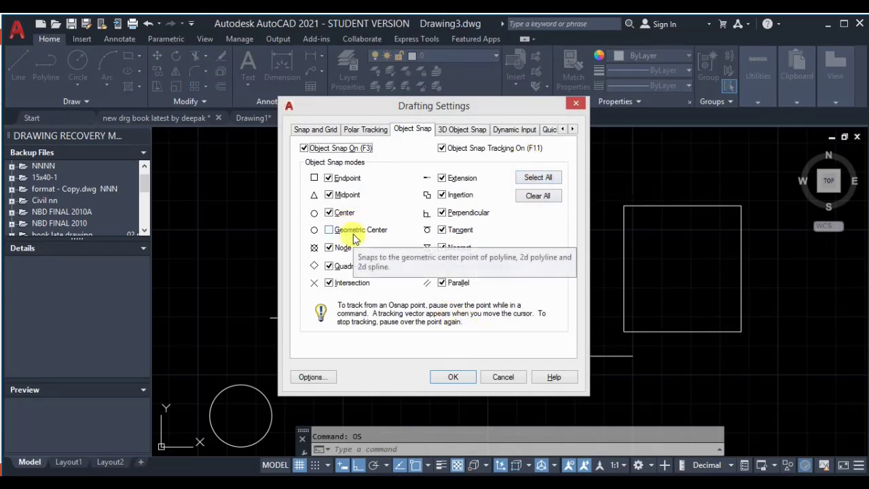
left_click(453, 377)
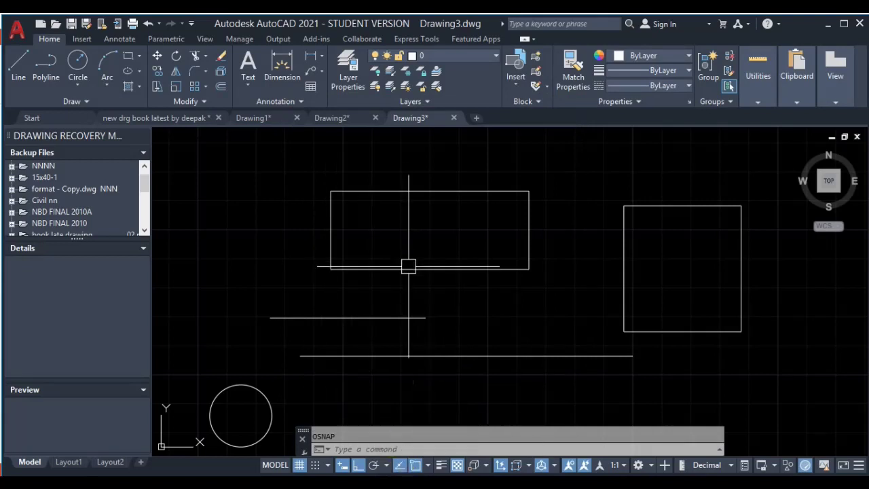
Draw a circle of about 0.87 radius at the center of the wide rectangle, tracking the center from its side midpoints
middle_click_drag(408, 264, 389, 344)
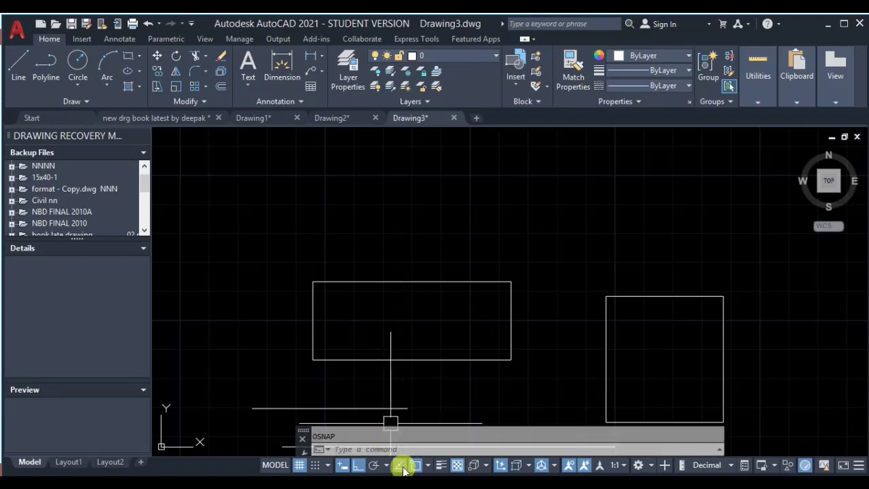
left_click(77, 60)
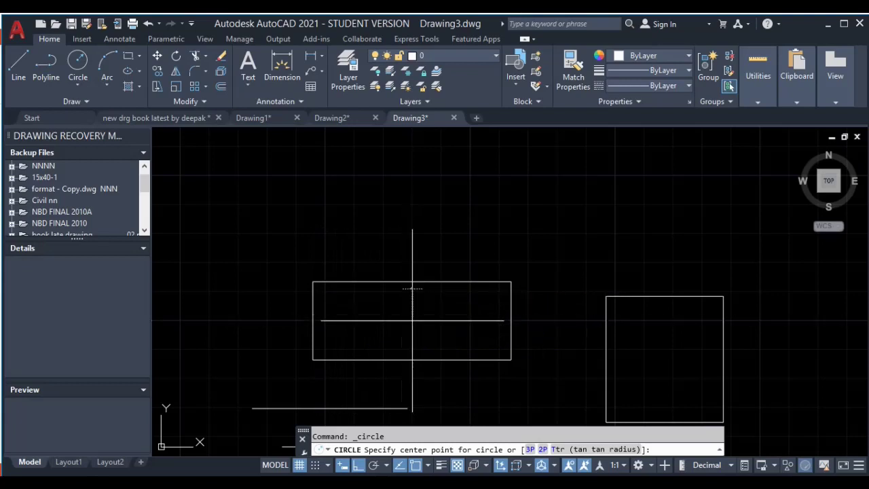
left_click(411, 319)
left_click(437, 320)
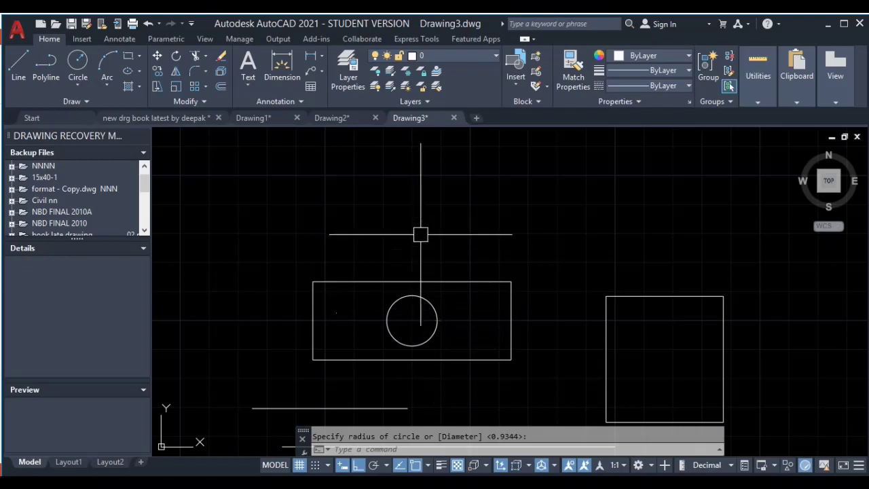
Draw an L-shape above the wide rectangle from a vertical line downward and a horizontal line to the right
middle_click_drag(401, 238, 406, 349)
left_click(18, 64)
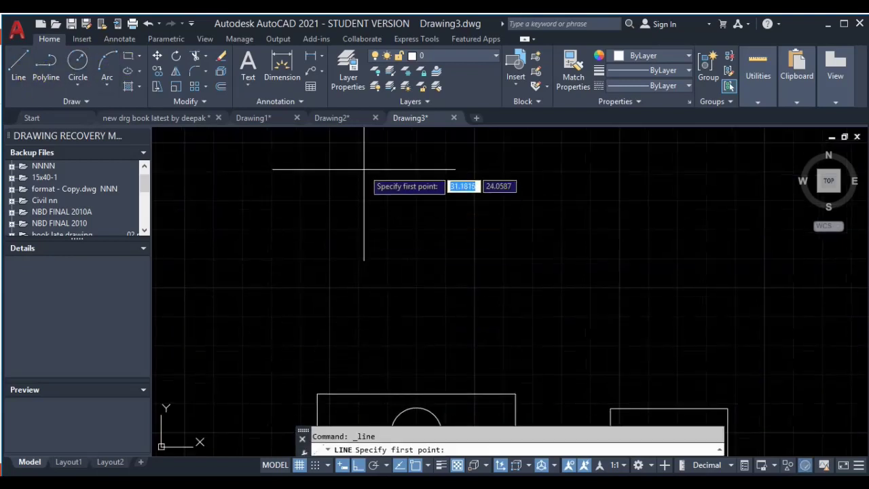
left_click(363, 170)
left_click(362, 346)
left_click(558, 346)
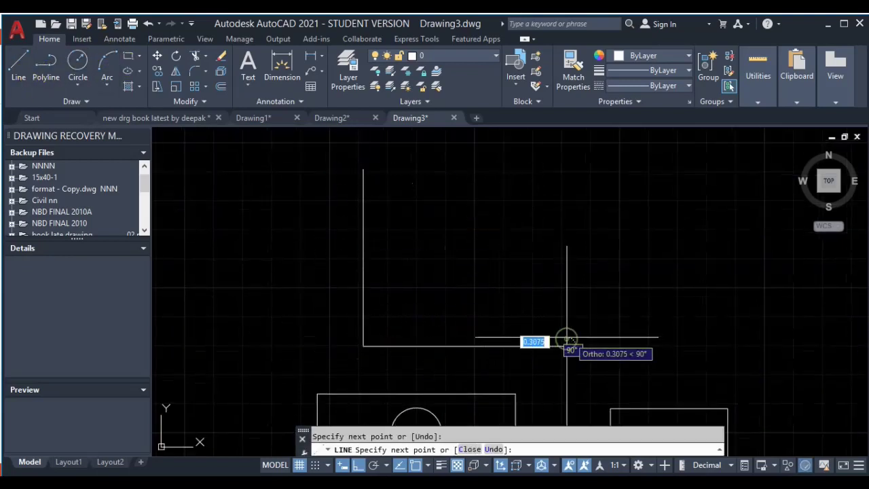
key("Escape")
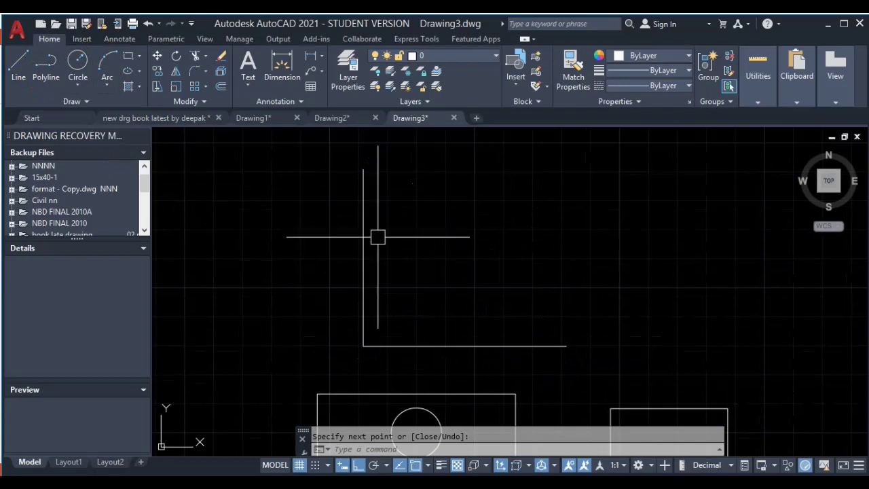
Draw a second L-shape whose start point is tracked from both free endpoints of the first L-shape
left_click(19, 65)
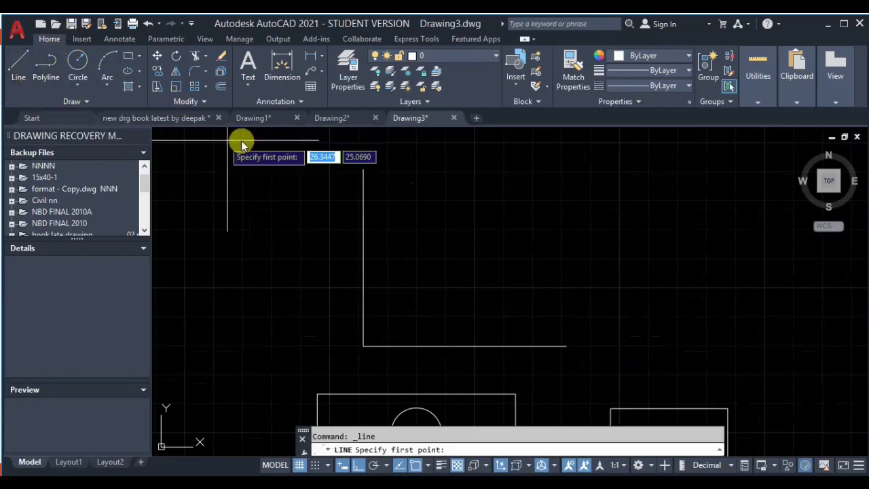
middle_click_drag(406, 173, 372, 184)
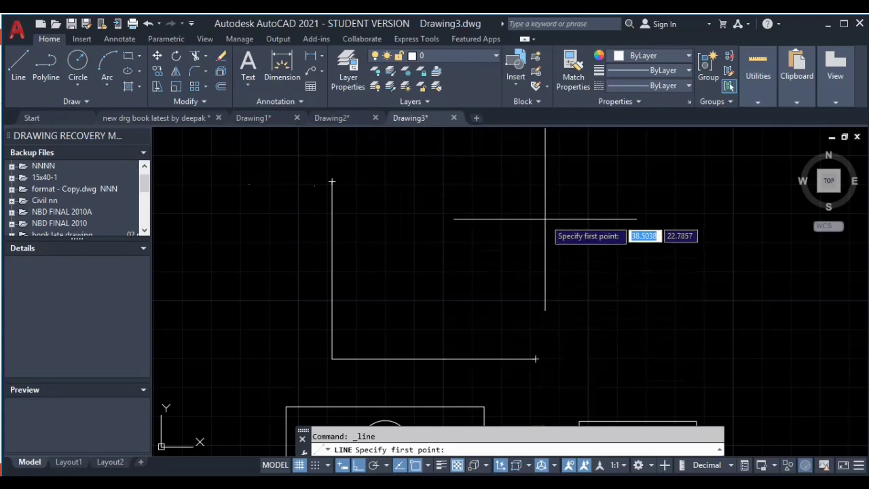
left_click(536, 182)
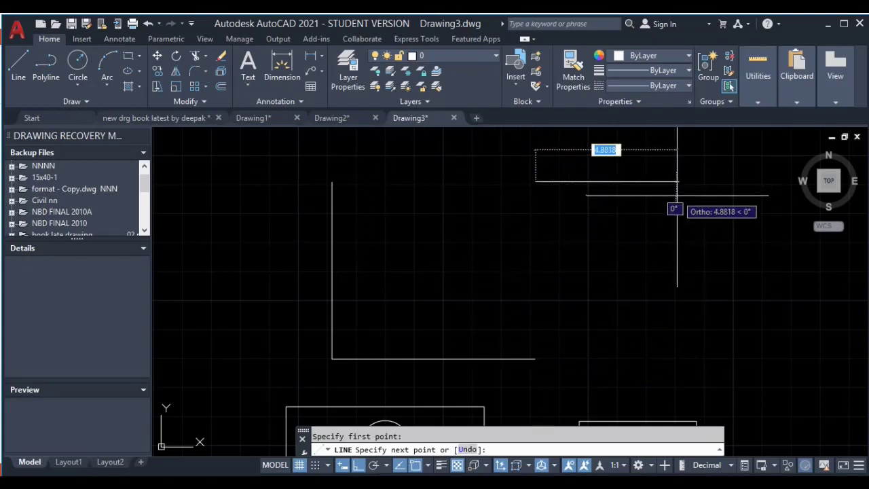
left_click(536, 300)
left_click(748, 299)
key("Escape")
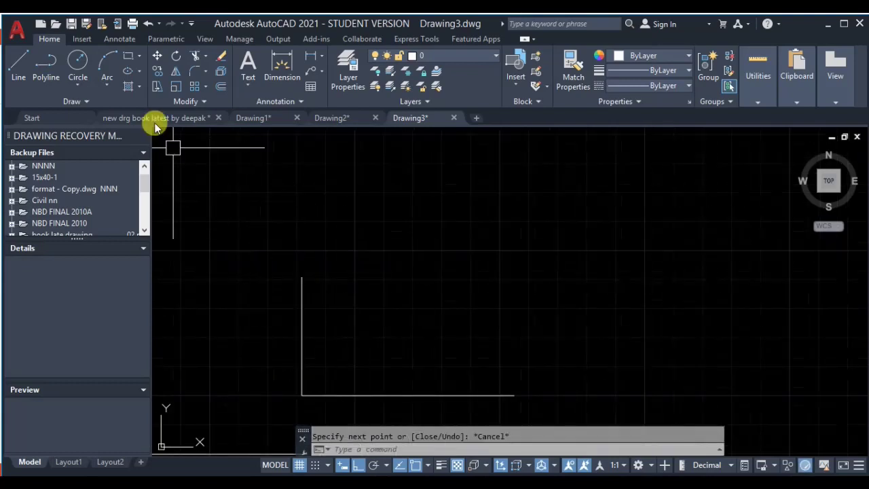
Draw a circle inside the second L-shape, with its center tracked from the midpoints of the two lines
left_click(87, 64)
middle_click_drag(413, 248, 404, 184)
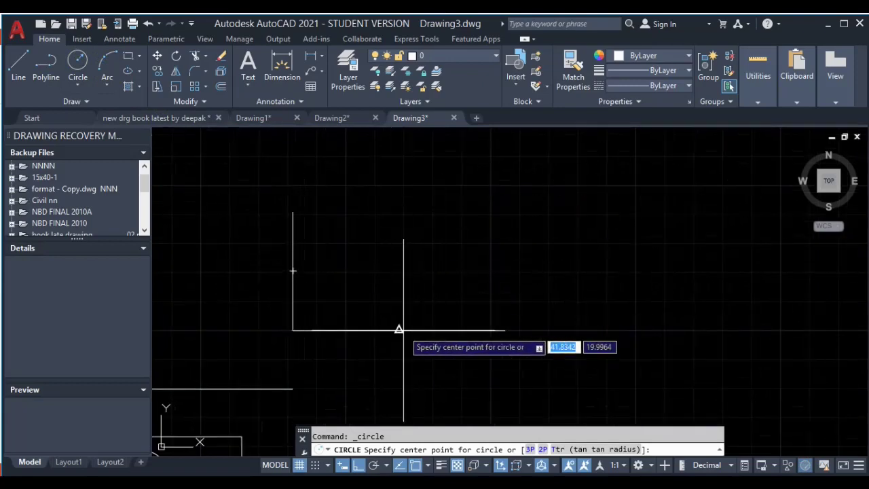
left_click(398, 271)
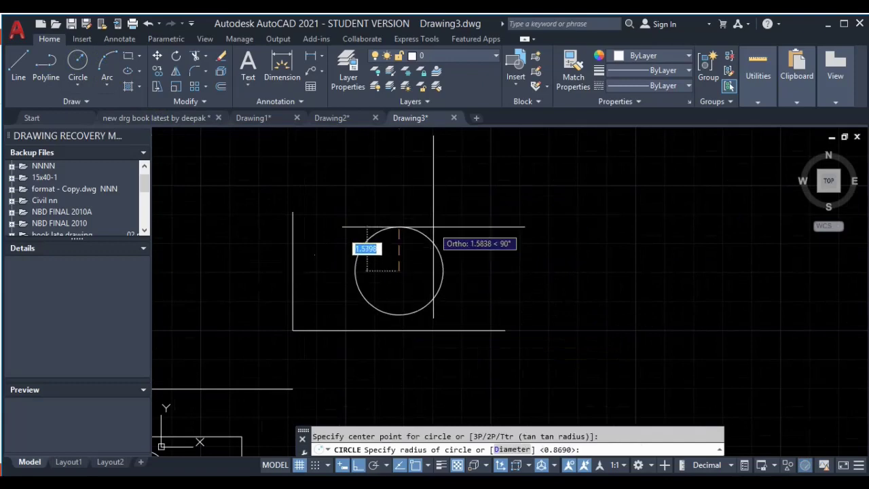
scroll(495, 233, "down", 2)
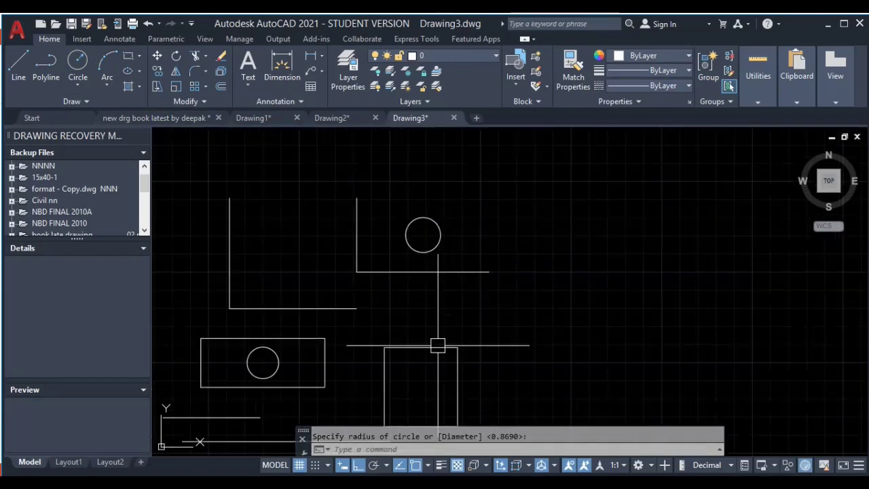
Test locating a circle center inside the first L-shape with Object Snap Tracking temporarily turned off, and restore tracking
left_click(399, 465)
middle_click_drag(547, 360, 617, 365)
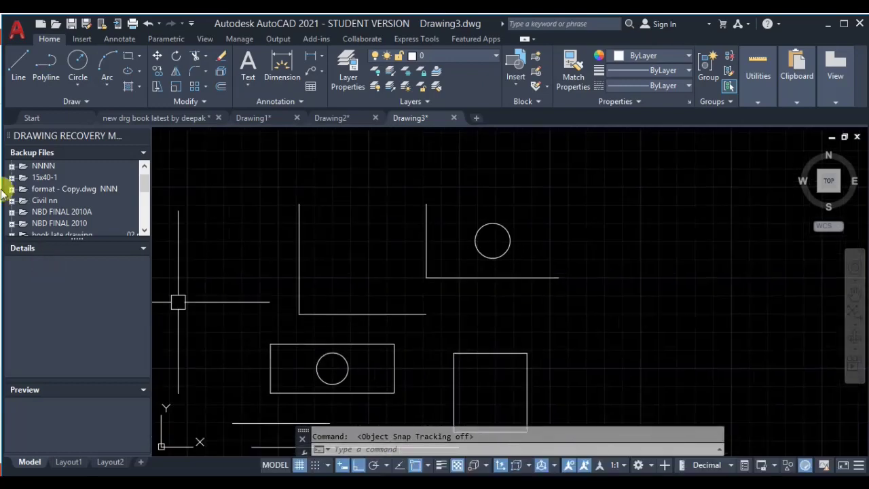
scroll(62, 71, "up", 2)
left_click(85, 65)
middle_click_drag(452, 399, 417, 327)
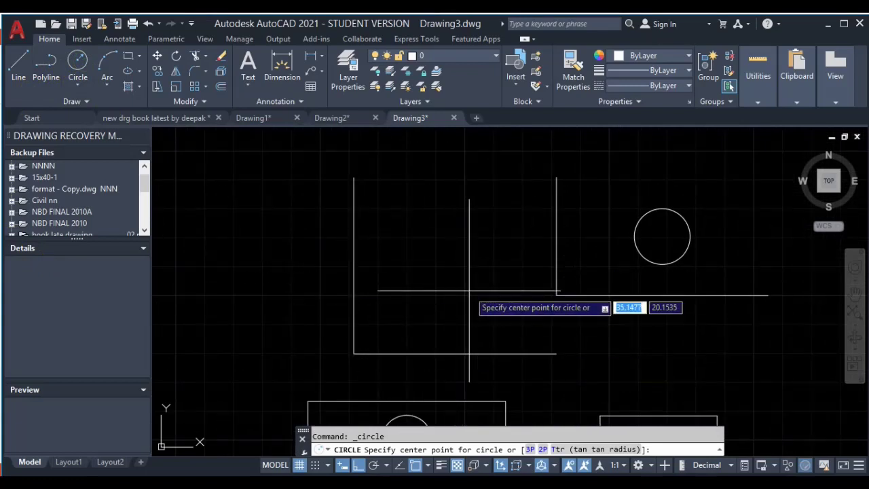
key("Escape")
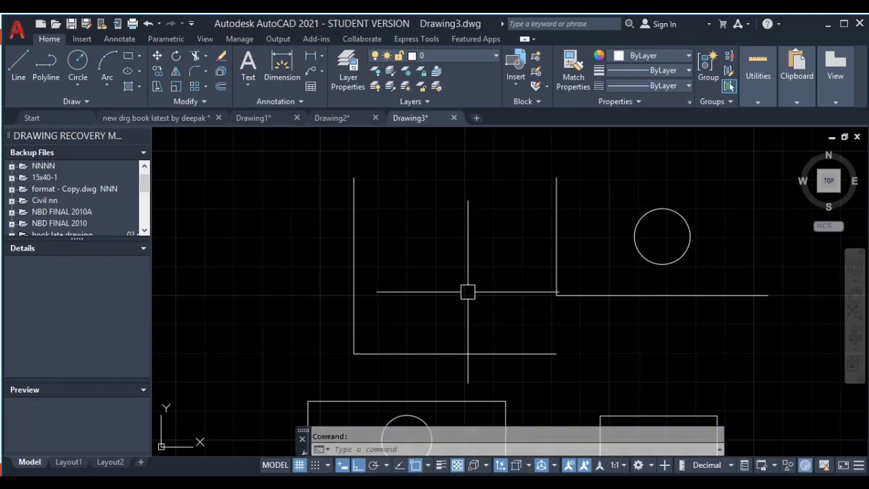
left_click(400, 466)
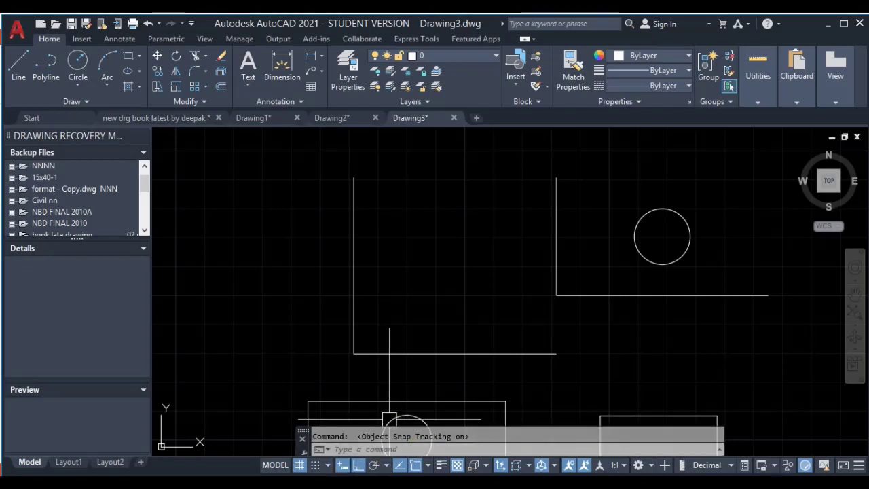
Toggle Dynamic Input off and back on while comparing the Line command's prompts at the cursor
middle_click_drag(451, 335, 448, 270)
scroll(414, 407, "down", 3)
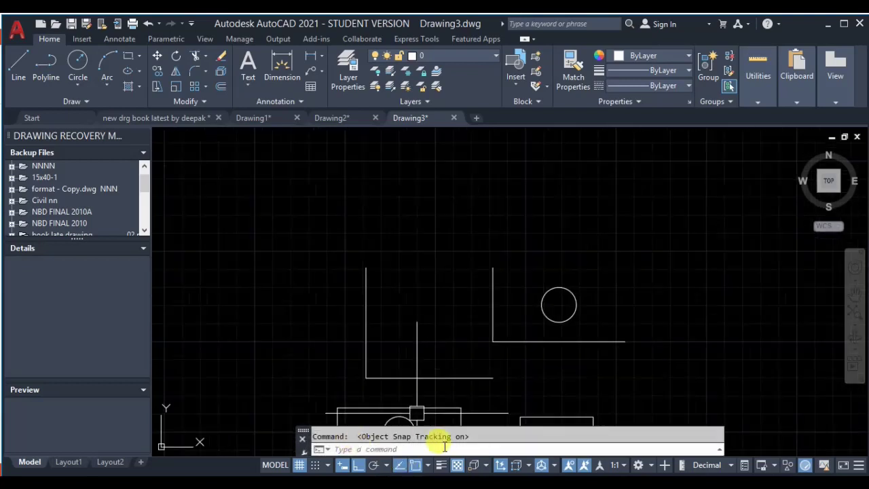
left_click(23, 67)
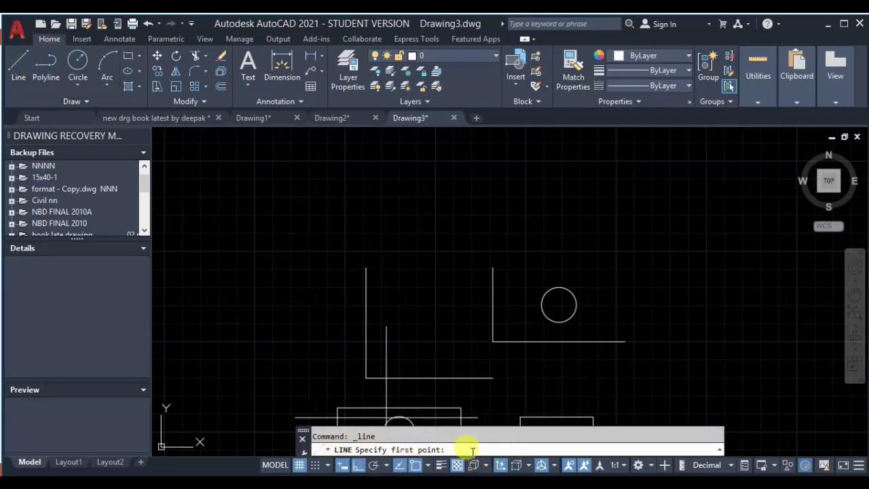
middle_click_drag(396, 314, 388, 376)
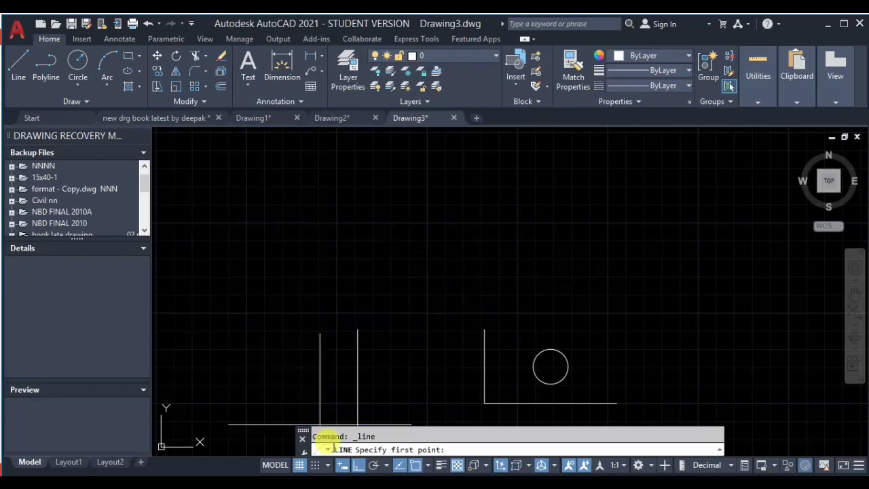
left_click(343, 466)
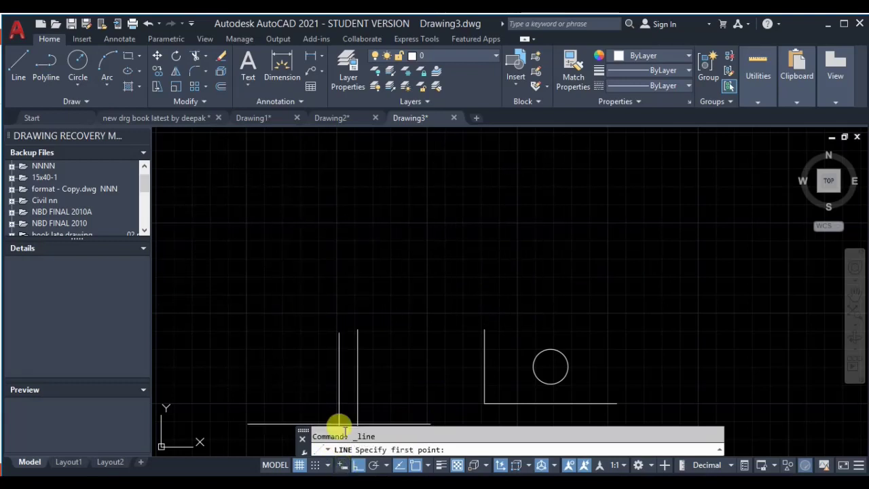
left_click(342, 466)
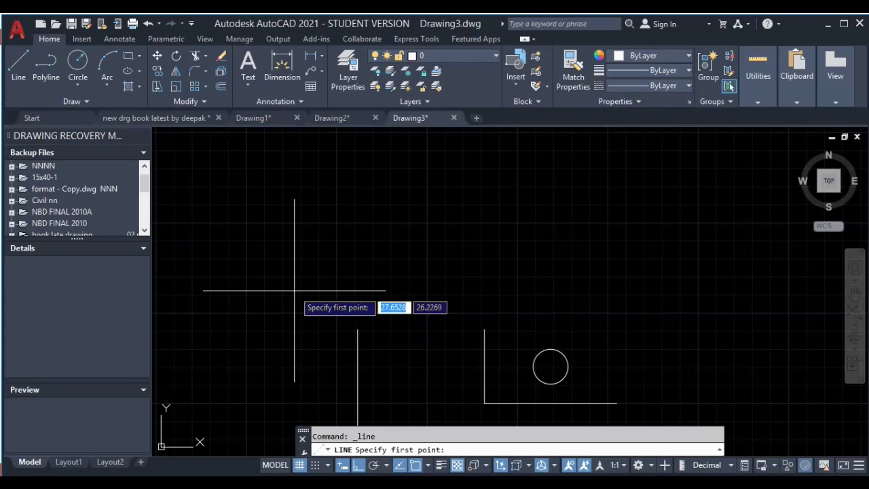
Draw a rectangle 10 wide and 5 high in the empty area above the first L-shape
left_click(129, 55)
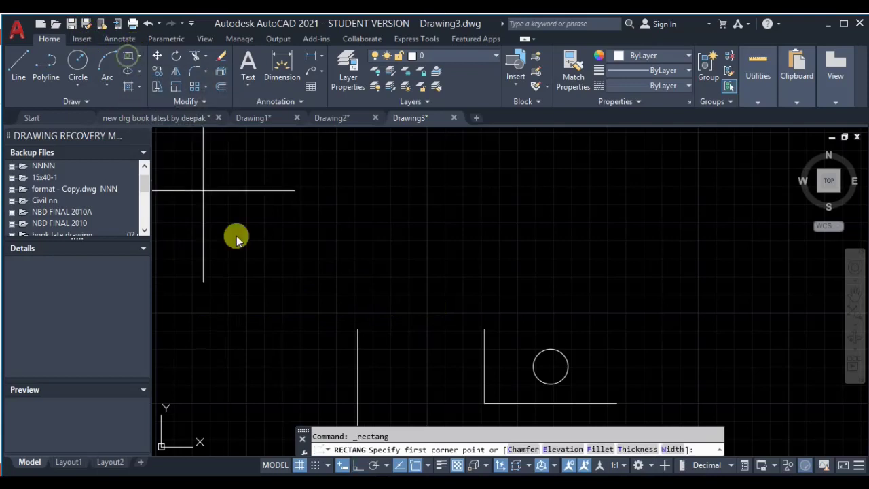
left_click(251, 202)
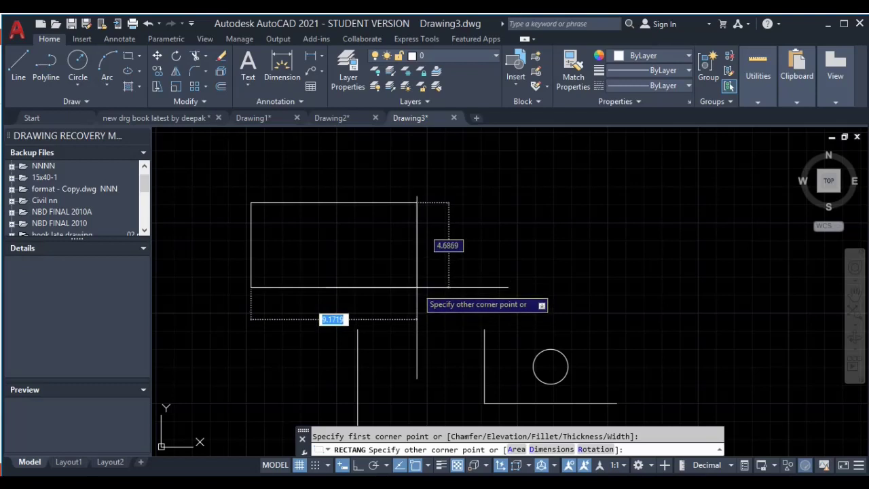
type("10")
key("Tab")
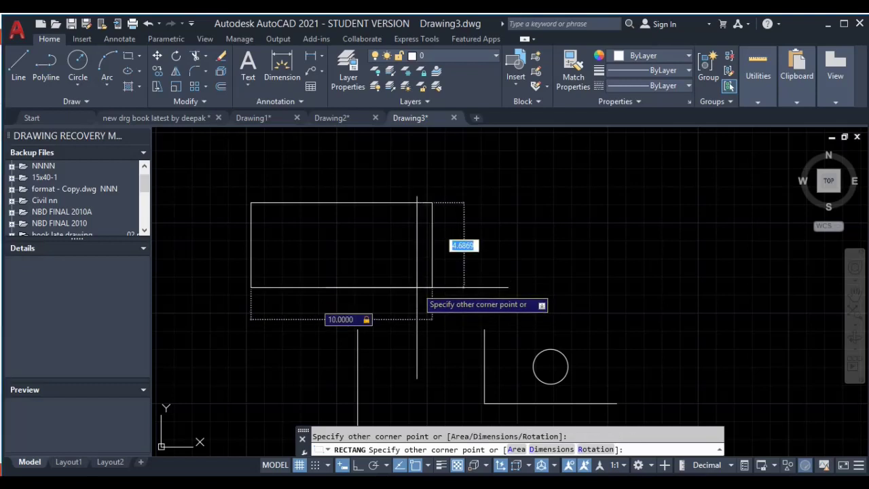
type("5")
key("Return")
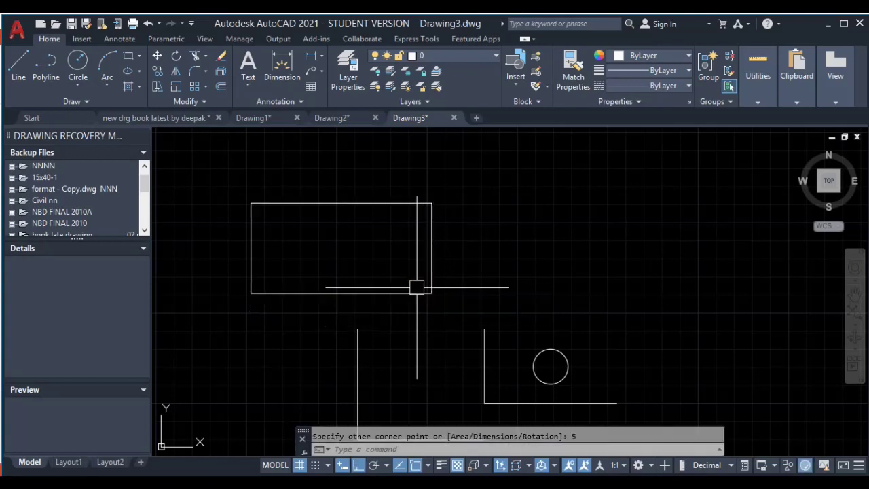
Turn off Dynamic Input and try drawing another rectangle to the right of the 10 by 5 one
left_click(343, 466)
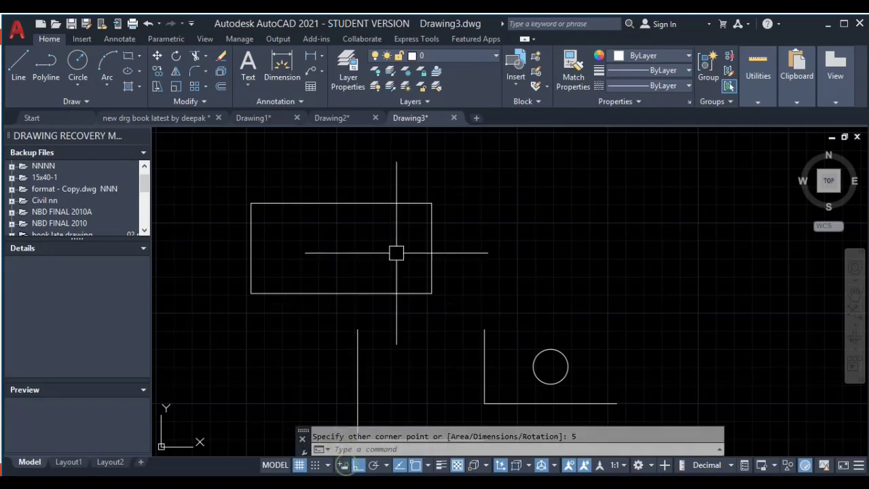
left_click(127, 54)
left_click(524, 198)
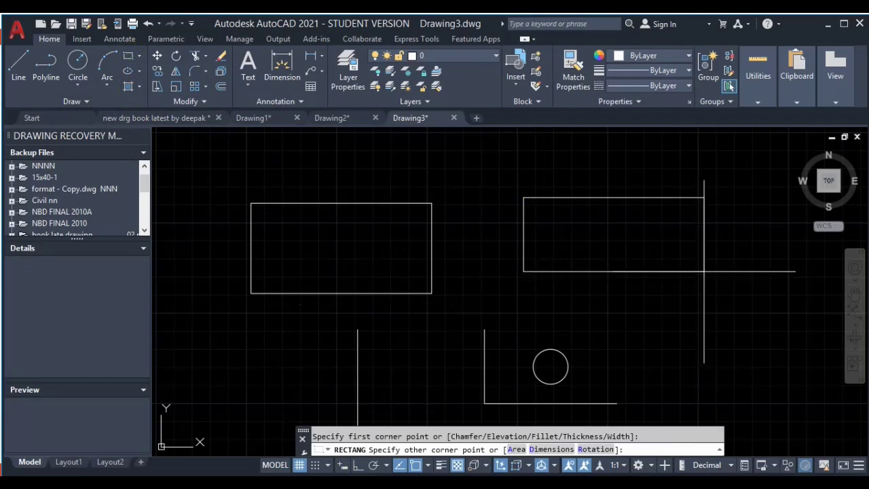
key("Escape")
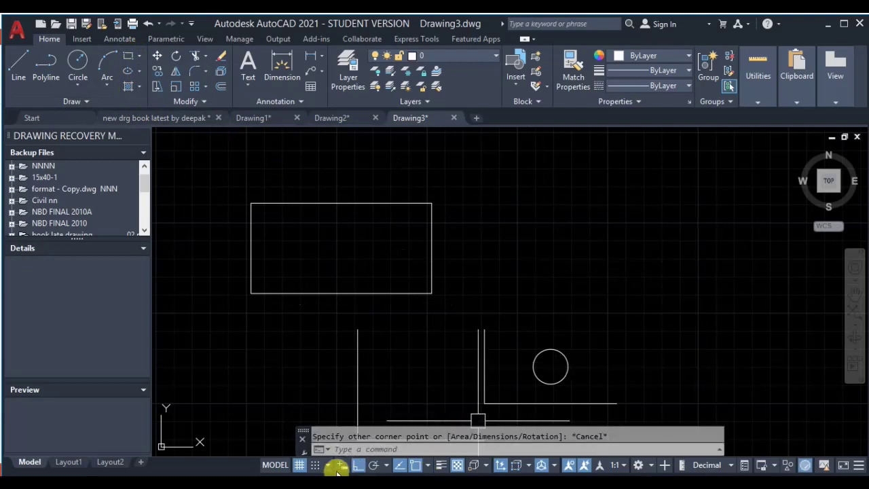
Try a line right of the 10 by 5 rectangle without Dynamic Input, and turn off Ortho mode for free angles
left_click(18, 66)
left_click(512, 276)
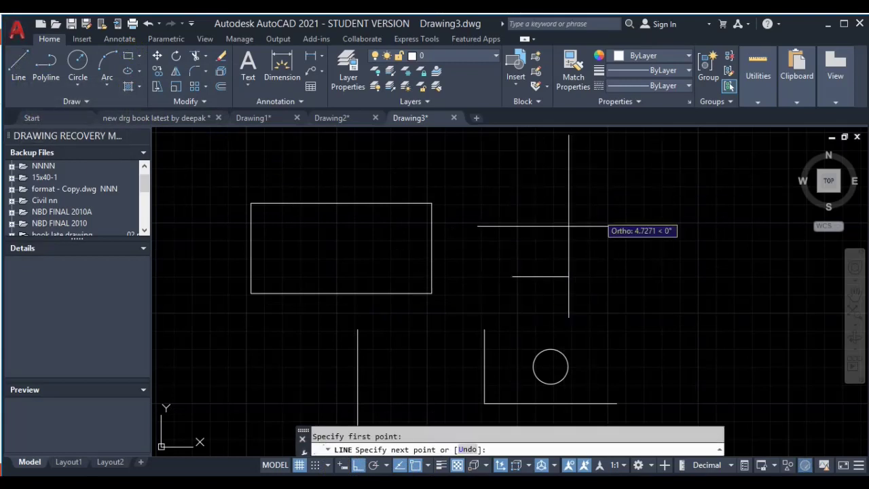
left_click(512, 423)
left_click(408, 424)
left_click(407, 333)
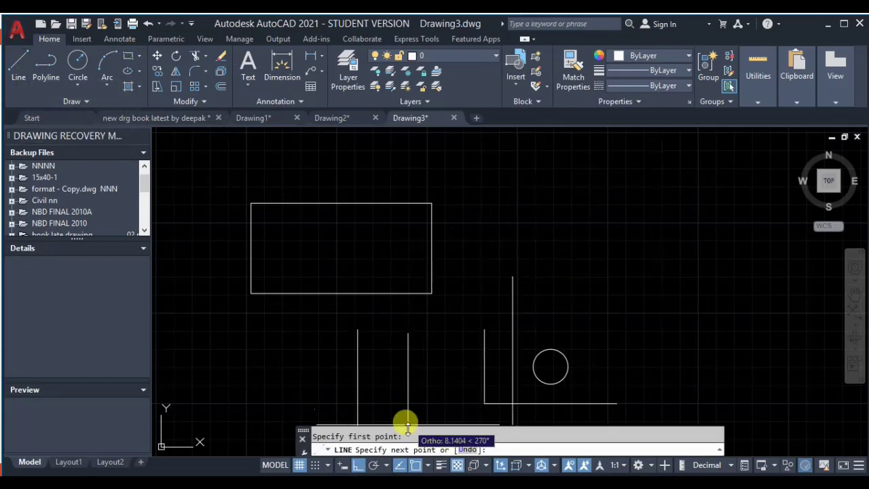
left_click(358, 466)
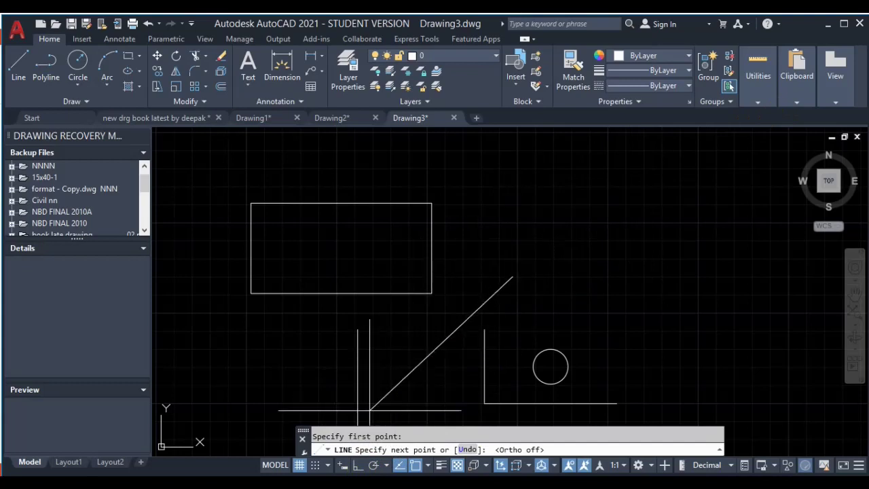
Turn Dynamic Input back on and try an angled line in the empty area right of the rectangle
left_click(342, 466)
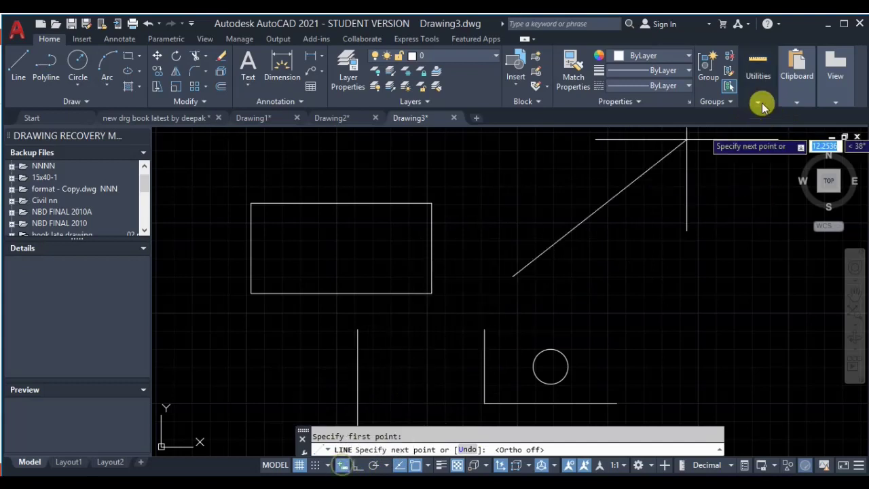
left_click(21, 80)
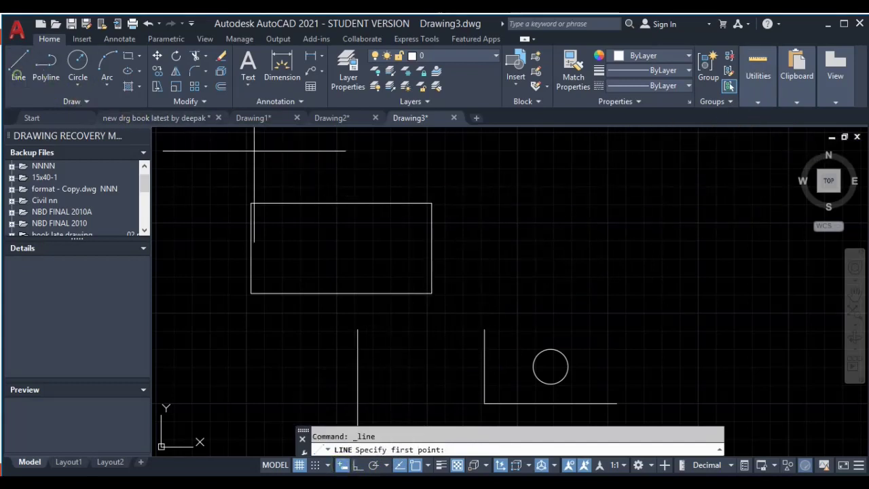
left_click(518, 284)
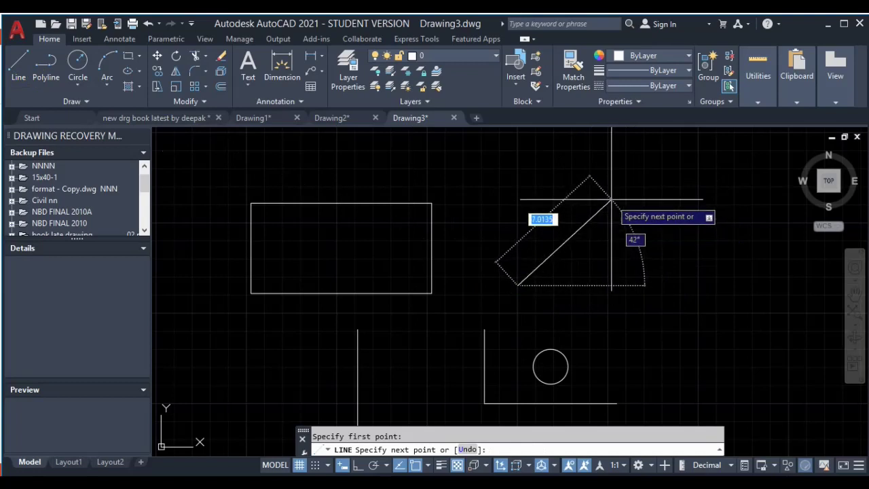
key("Escape")
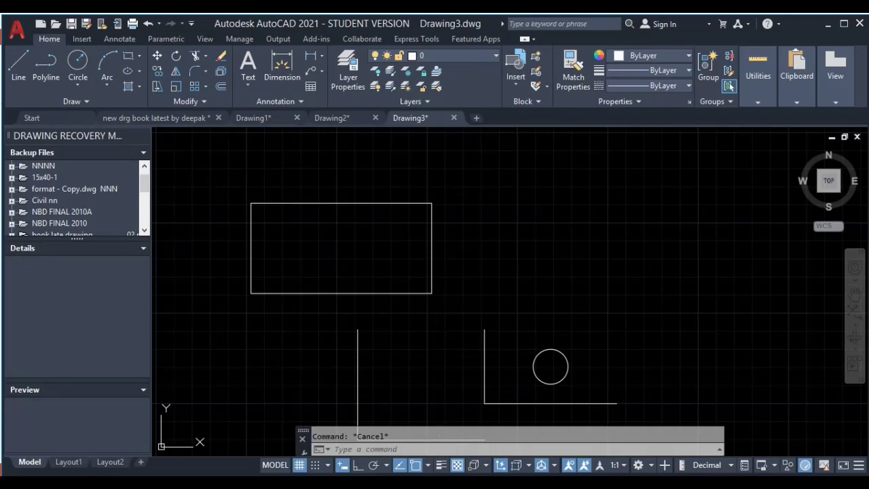
Assign a 0.50 mm lineweight to the 10 by 5 rectangle
middle_click_drag(437, 345, 456, 334)
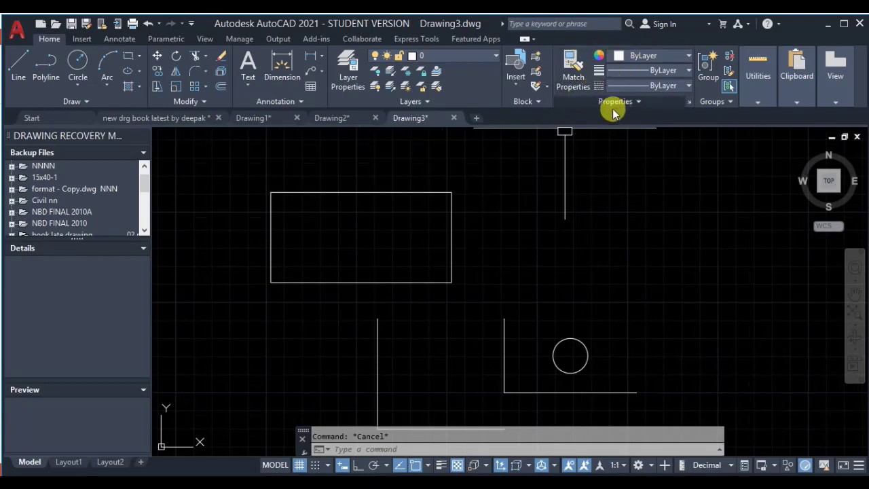
middle_click_drag(603, 282, 622, 277)
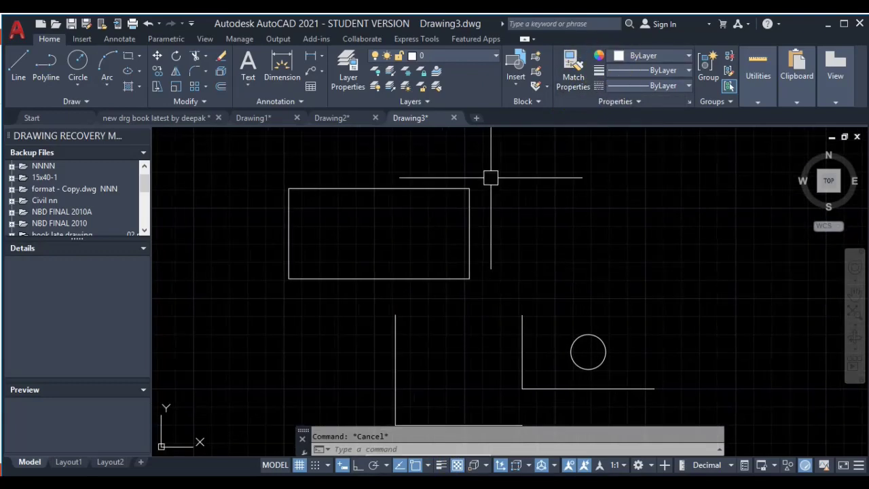
left_click(524, 166)
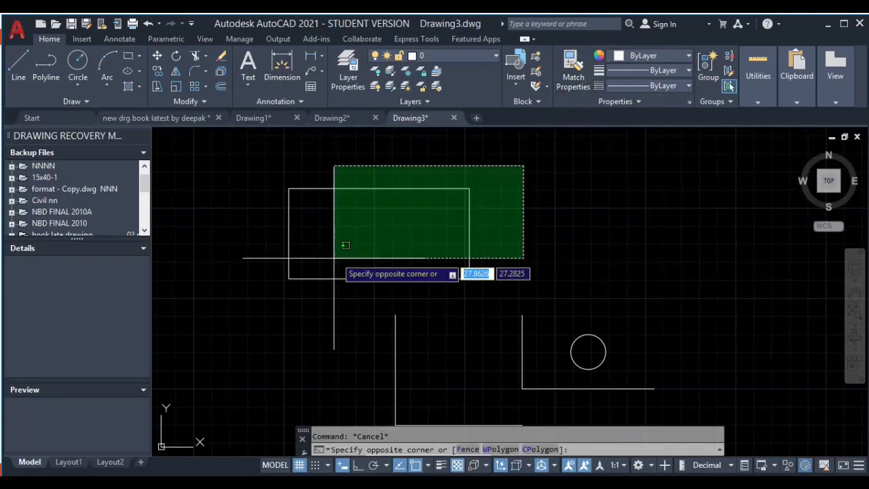
left_click(255, 295)
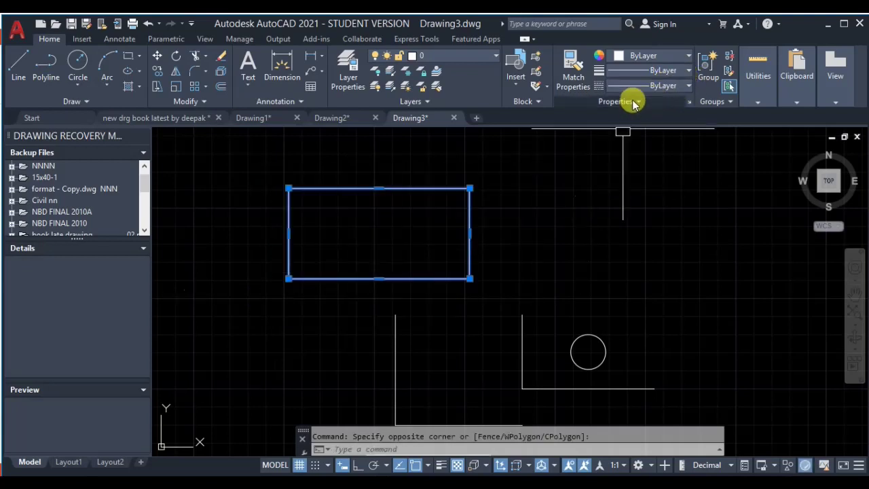
left_click(687, 70)
scroll(672, 117, "down", 2)
scroll(672, 122, "down", 3)
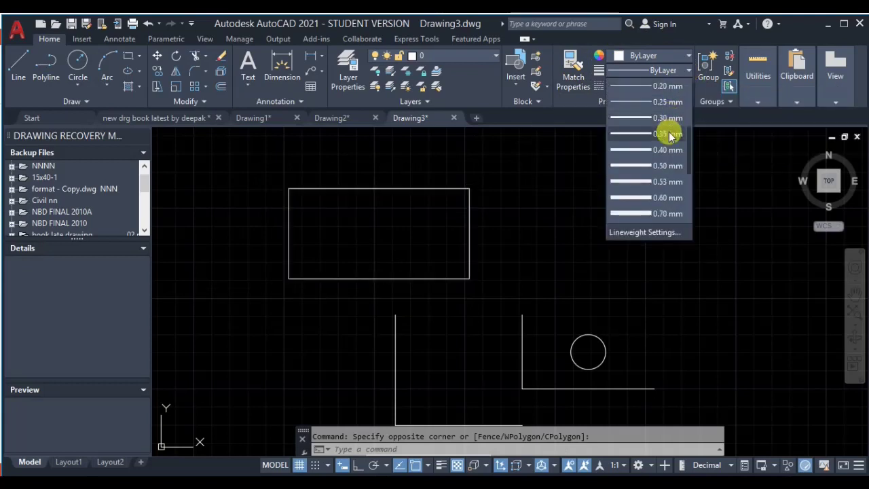
left_click(655, 167)
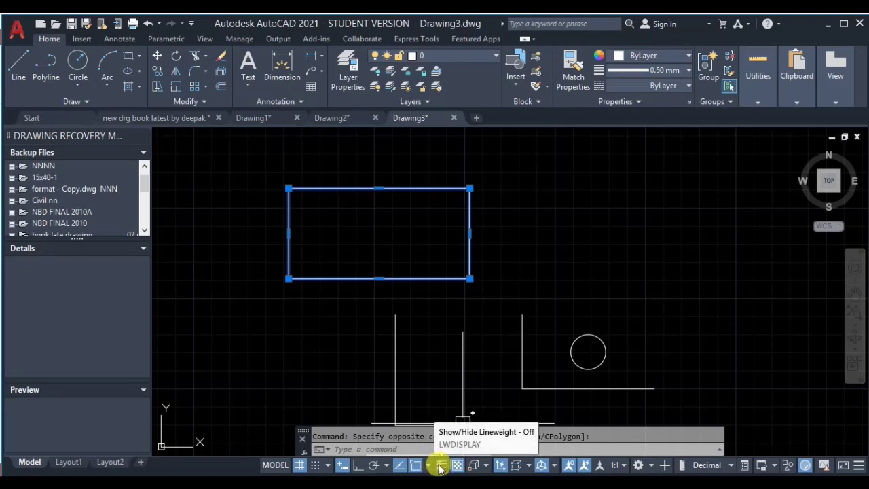
Turn on lineweight display, deselect the rectangle, and compare its outline with lineweights hidden and shown again
left_click(440, 466)
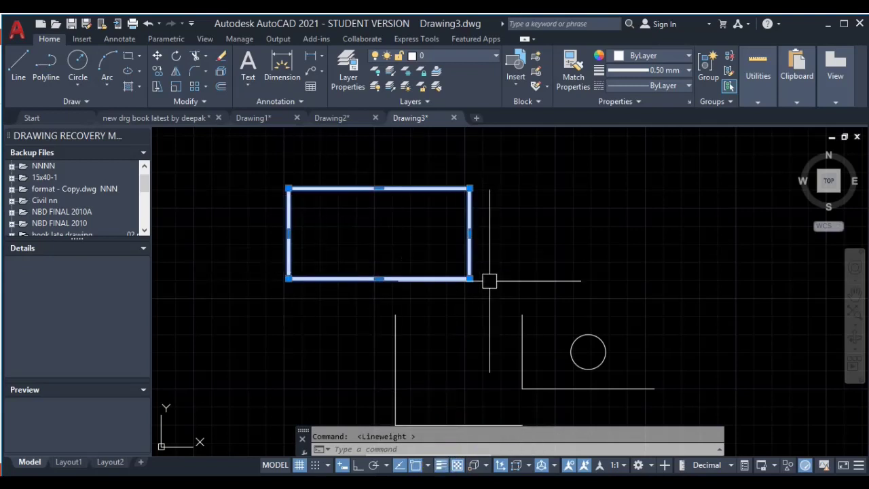
key("Escape")
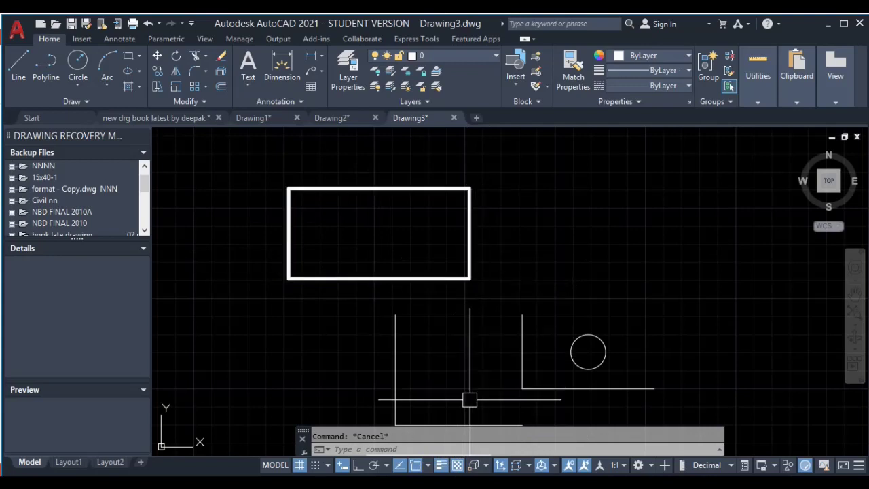
left_click(440, 466)
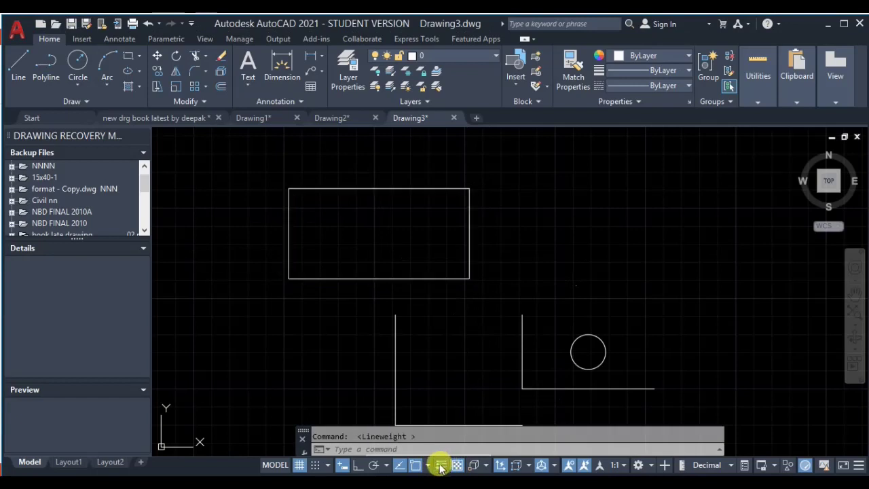
left_click(440, 465)
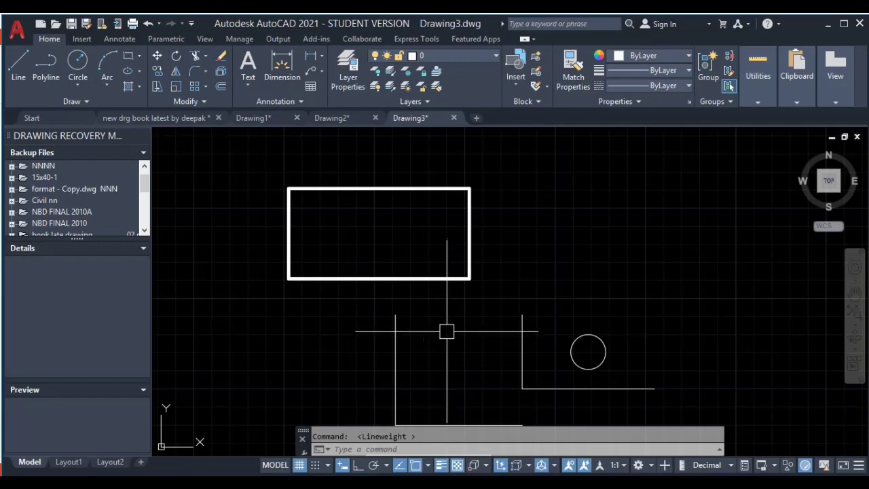
Switch to the open drawing-book file and compare its practice sheets with lineweight display off and on
left_click(185, 119)
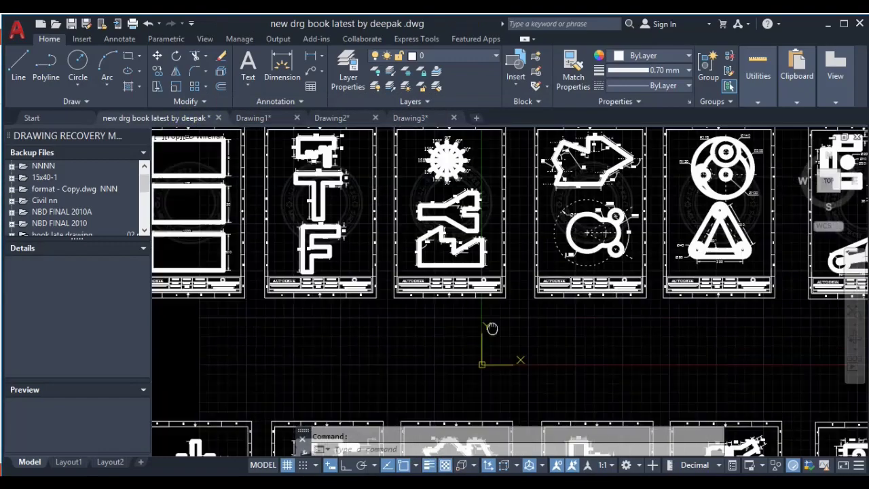
scroll(340, 208, "down", 1)
scroll(360, 183, "up", 5)
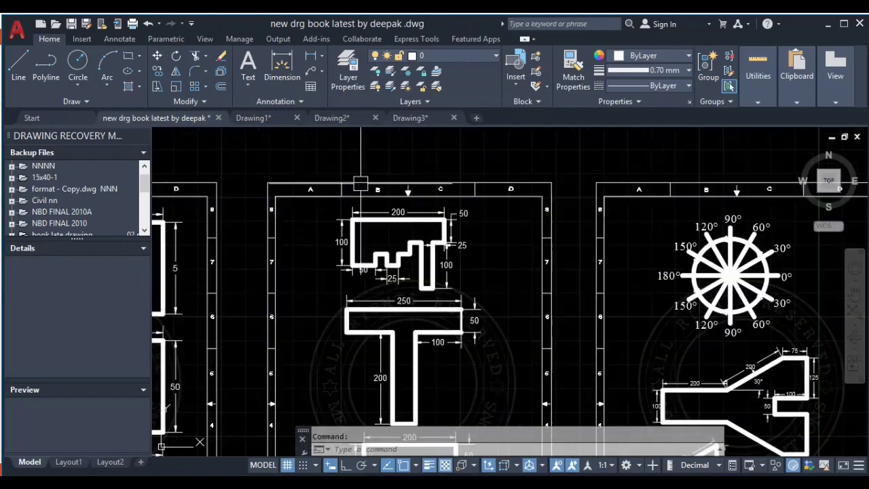
left_click(427, 465)
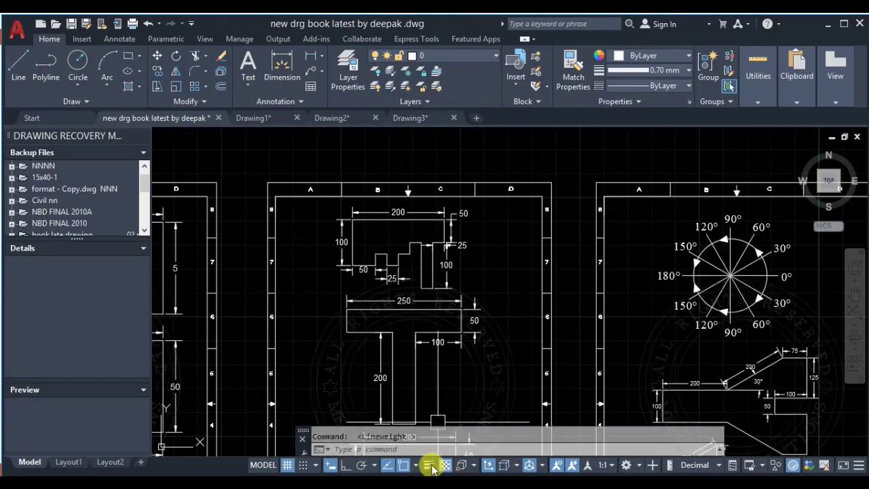
left_click(428, 465)
middle_click_drag(485, 277, 491, 326)
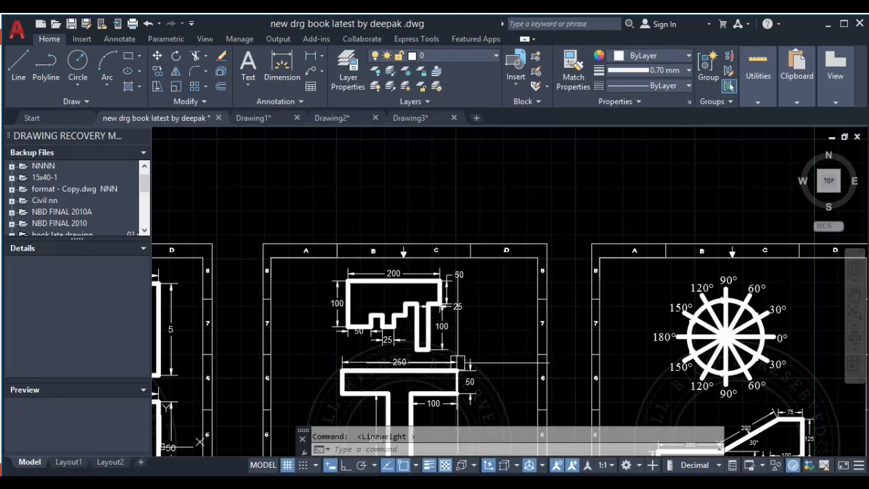
Switch to Drawing1 and draw a circle of about 9.45 radius in the empty area right of the dimensioned part
left_click(262, 119)
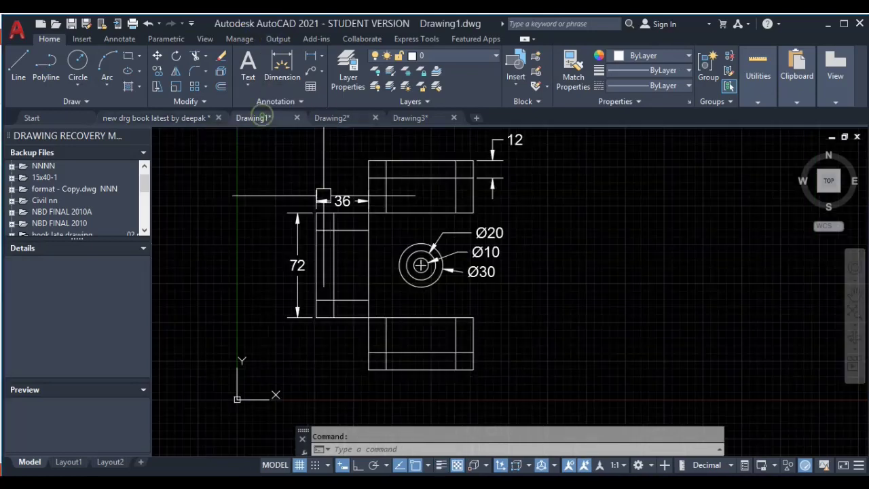
scroll(472, 303, "up", 2)
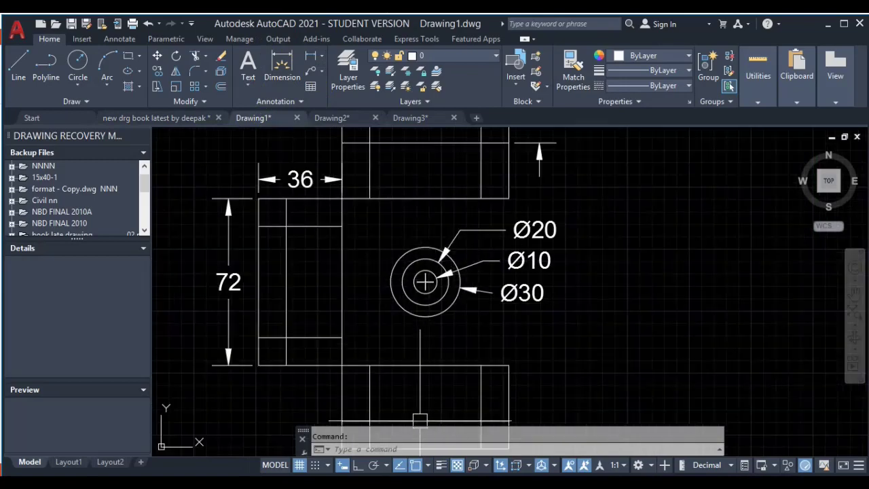
middle_click_drag(424, 280, 341, 304)
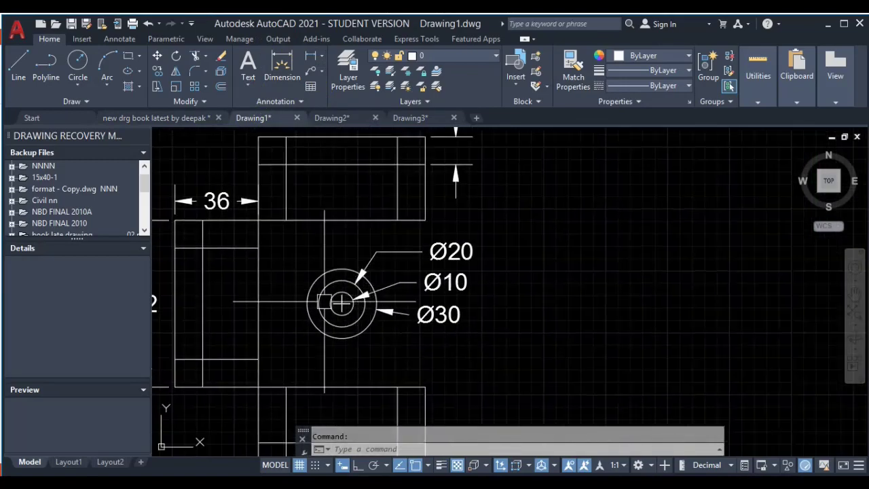
left_click(77, 61)
left_click(626, 289)
left_click(648, 253)
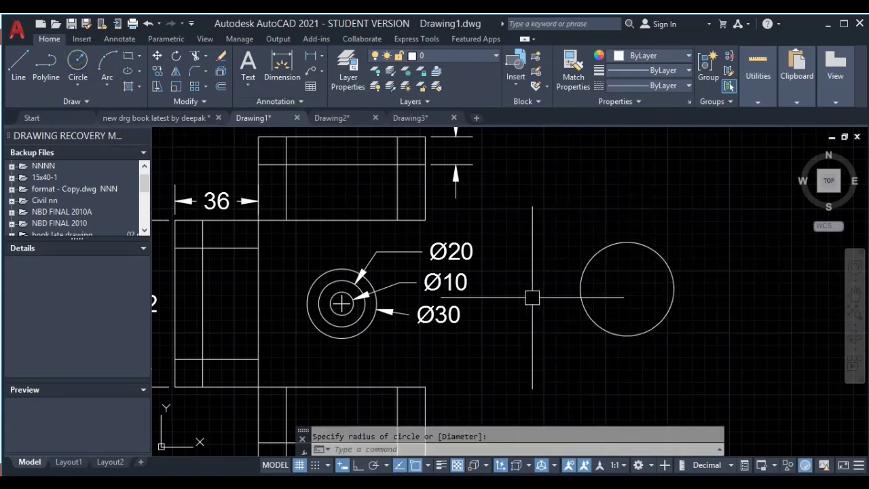
Draw a smaller concentric circle inside the new circle right of the dimensioned part
left_click(80, 61)
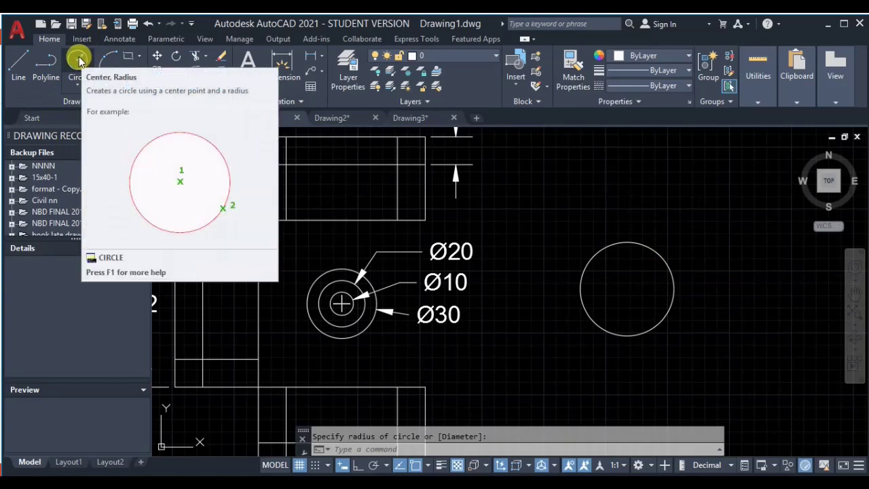
left_click(79, 60)
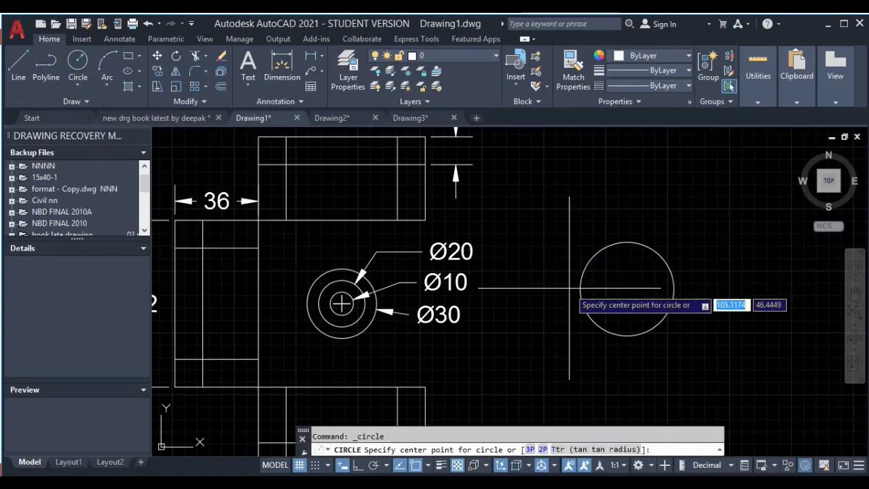
left_click(628, 288)
left_click(631, 270)
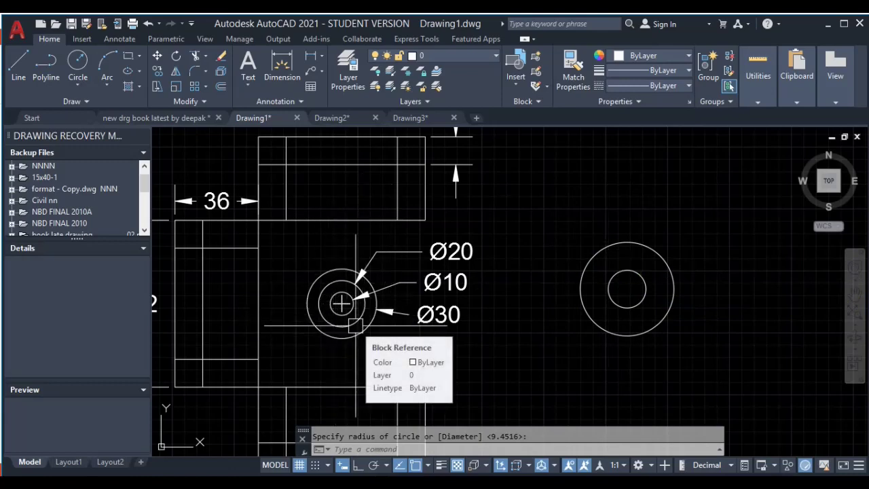
left_click(77, 61)
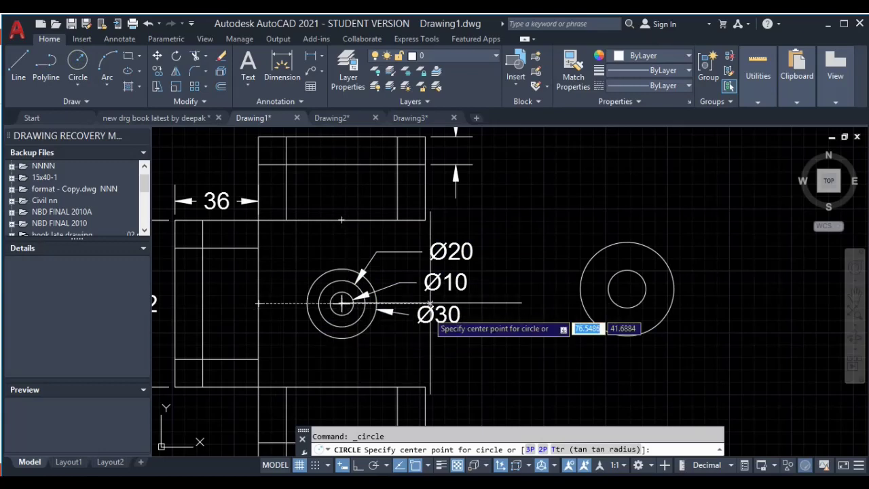
key("Escape")
Toggle lineweight display on and off in Drawing1 to compare the part with the new circles, toggling the grid in between
scroll(444, 298, "down", 3)
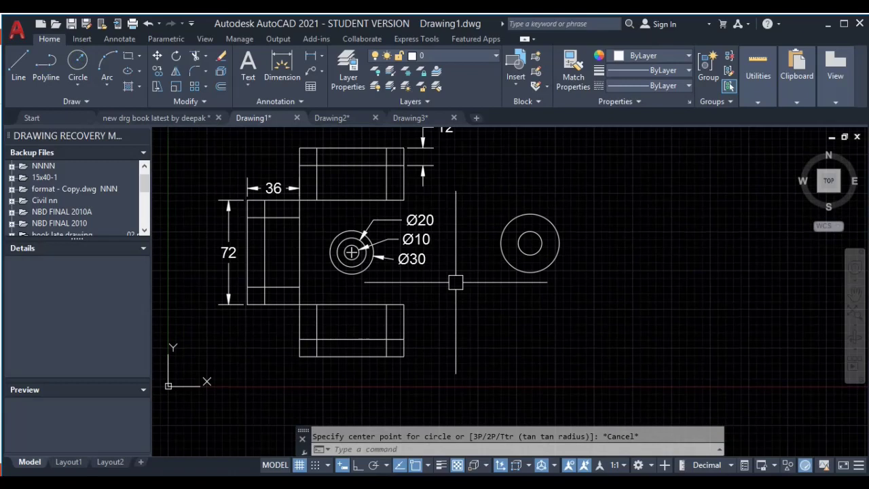
left_click(441, 465)
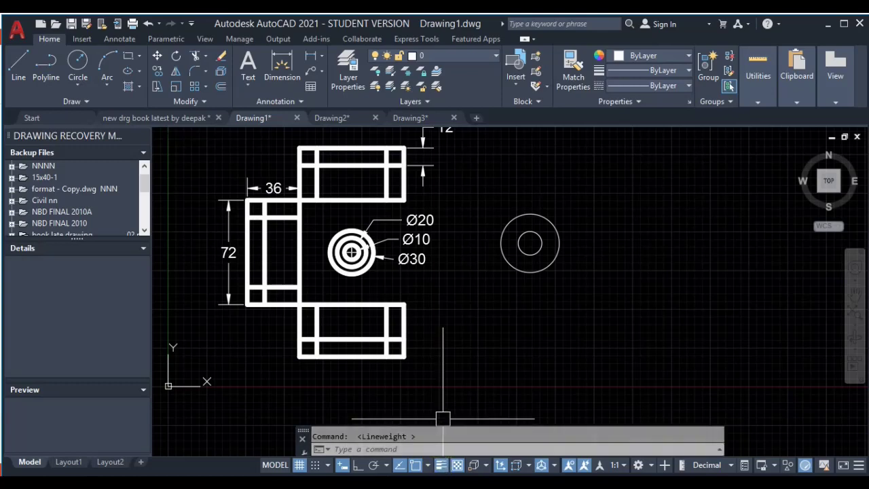
left_click(299, 465)
left_click(299, 465)
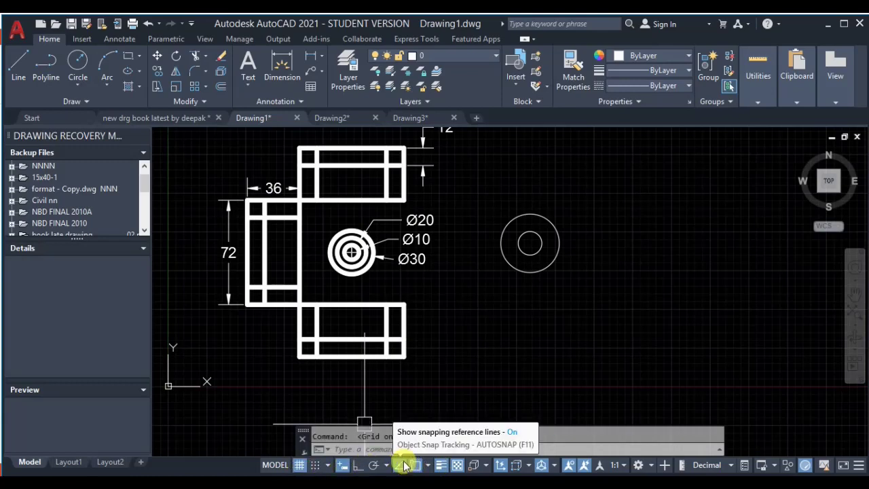
left_click(440, 466)
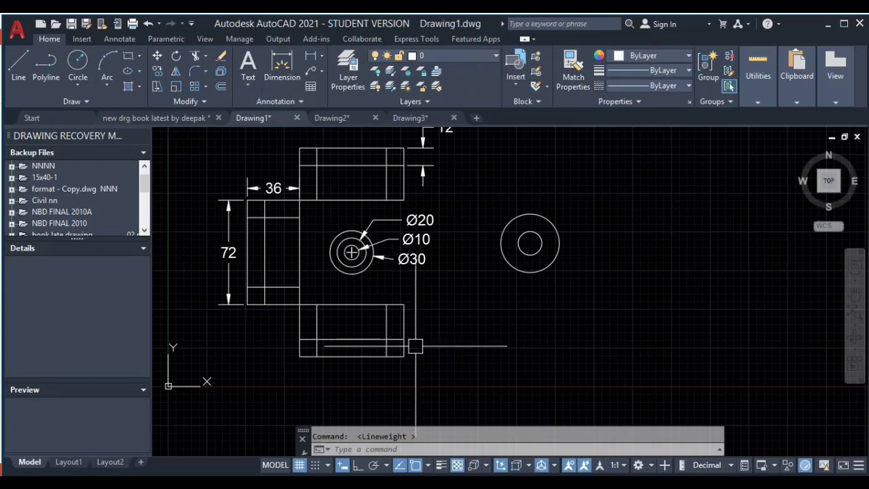
mouse_move(451, 275)
middle_mouse_down()
mouse_move(456, 344)
mouse_move(464, 313)
middle_mouse_up()
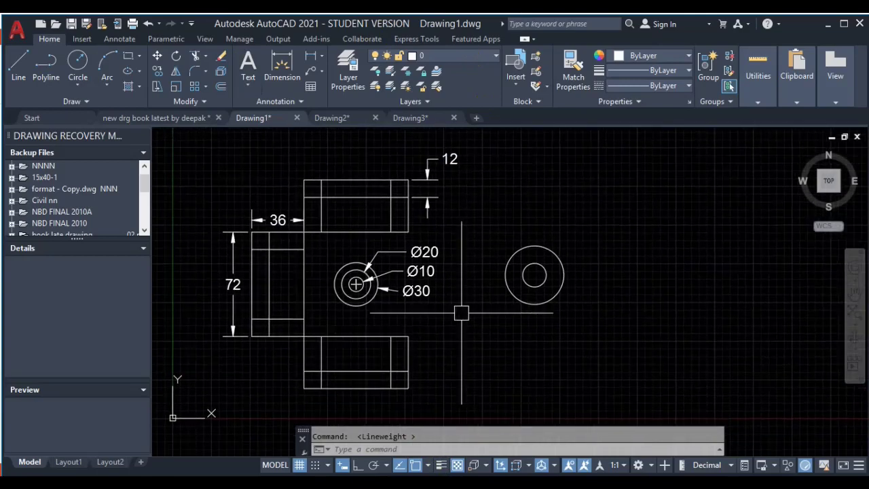